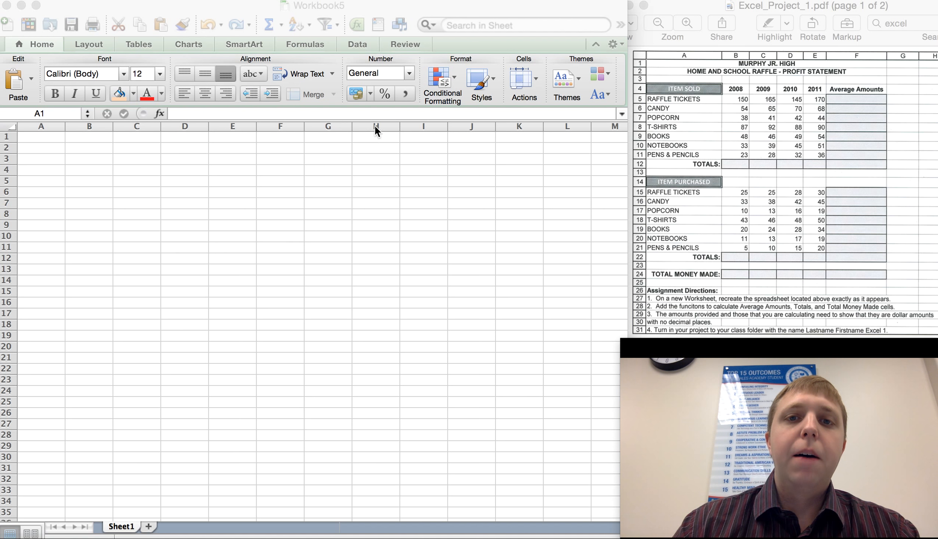
pyautogui.click(490, 74)
pyautogui.click(491, 77)
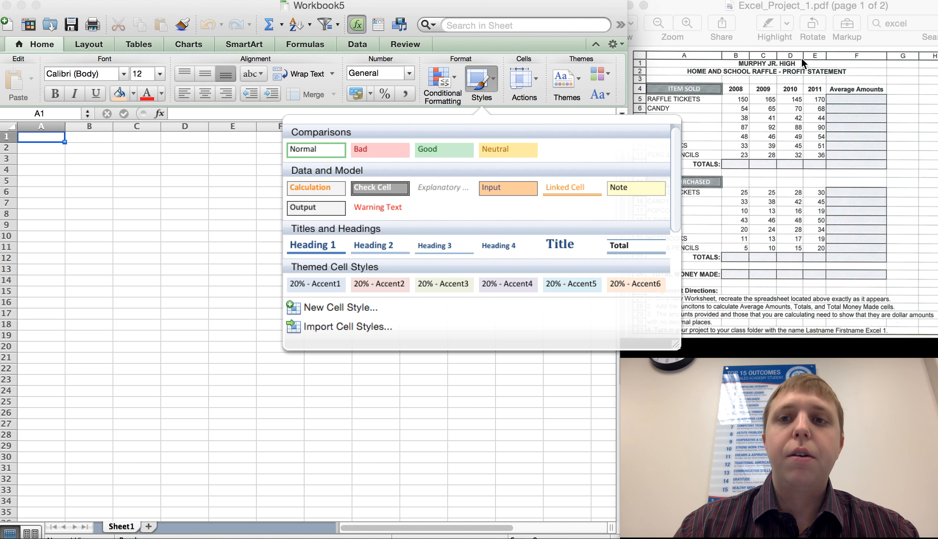
pyautogui.click(702, 94)
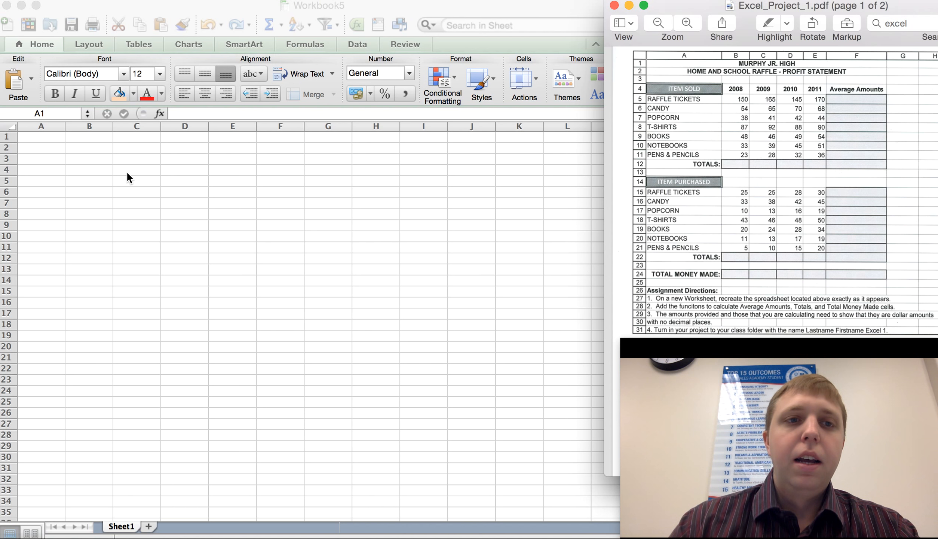
# Merge cells A1 through F1 into one cell.
pyautogui.click(51, 140)
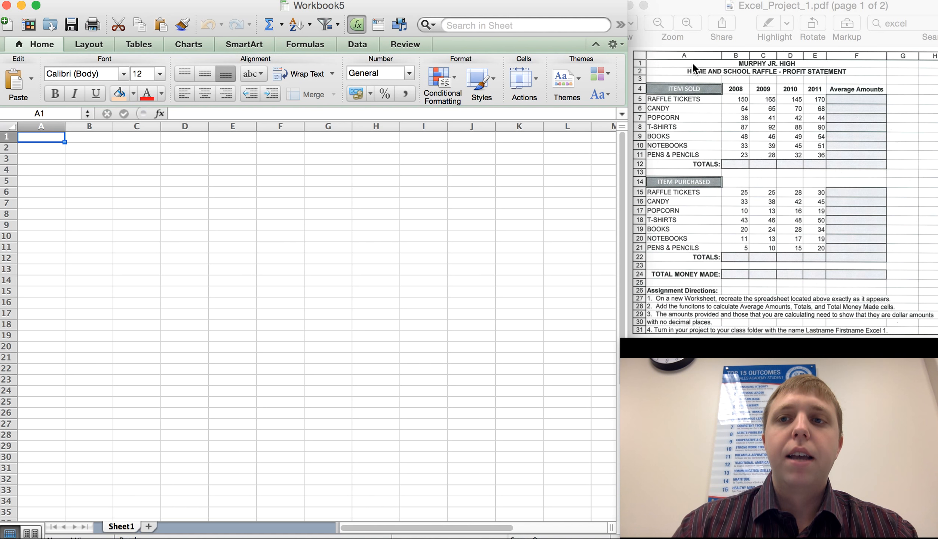
pyautogui.moveTo(52, 136); pyautogui.dragTo(283, 137)
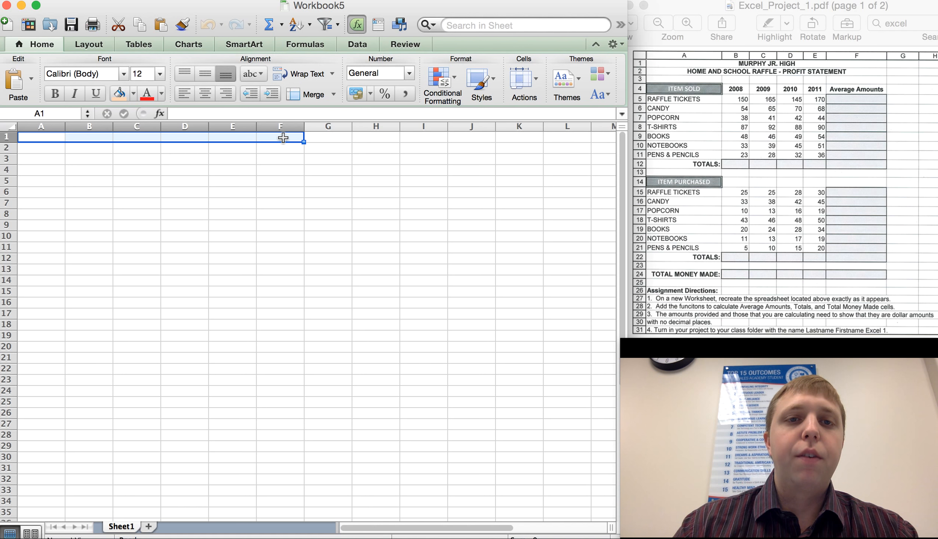
pyautogui.click(311, 96)
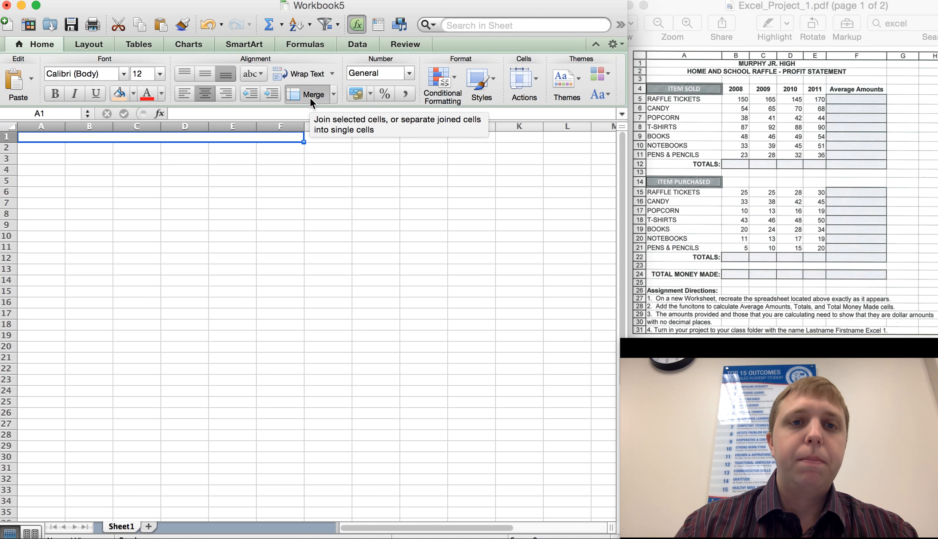
pyautogui.click(245, 202)
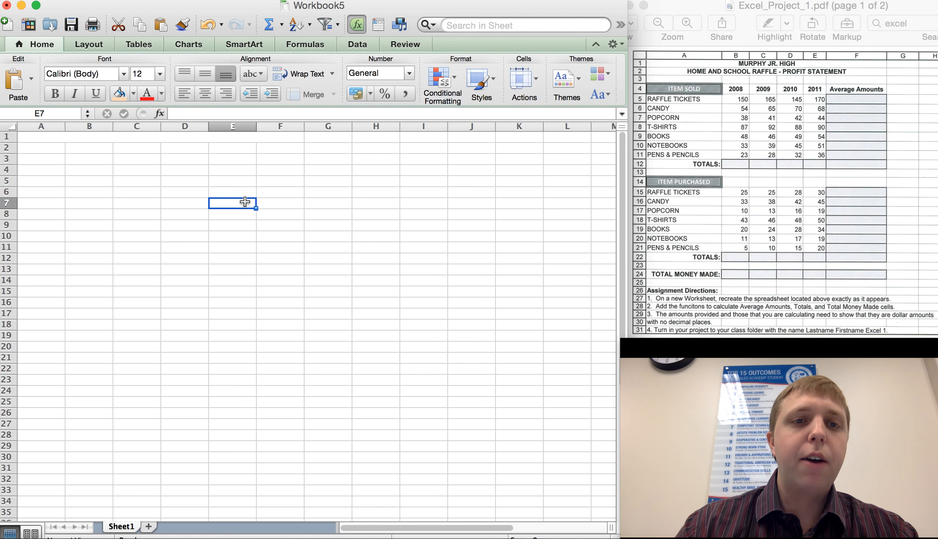
# Enter the title MURPHY JR. HIGH in the merged A1 cell.
pyautogui.doubleClick(171, 137)
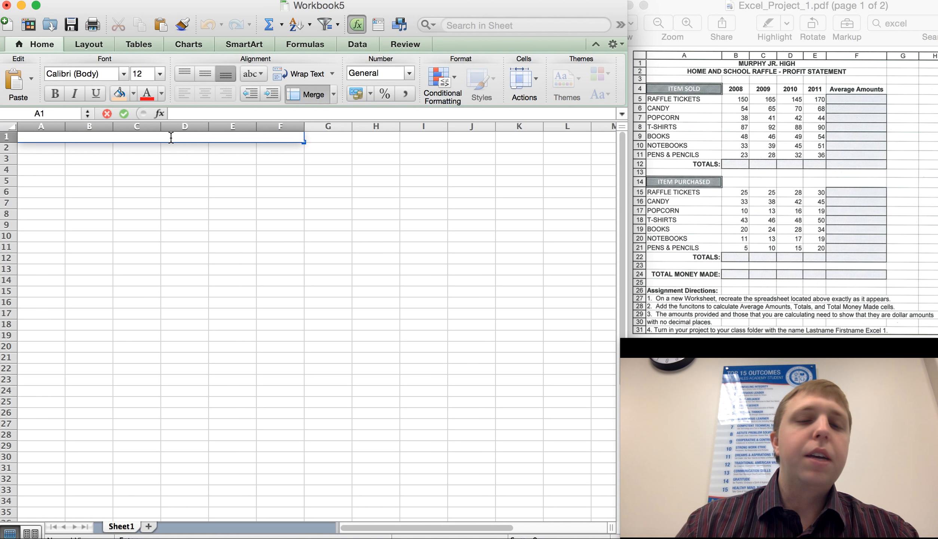
pyautogui.click(181, 112)
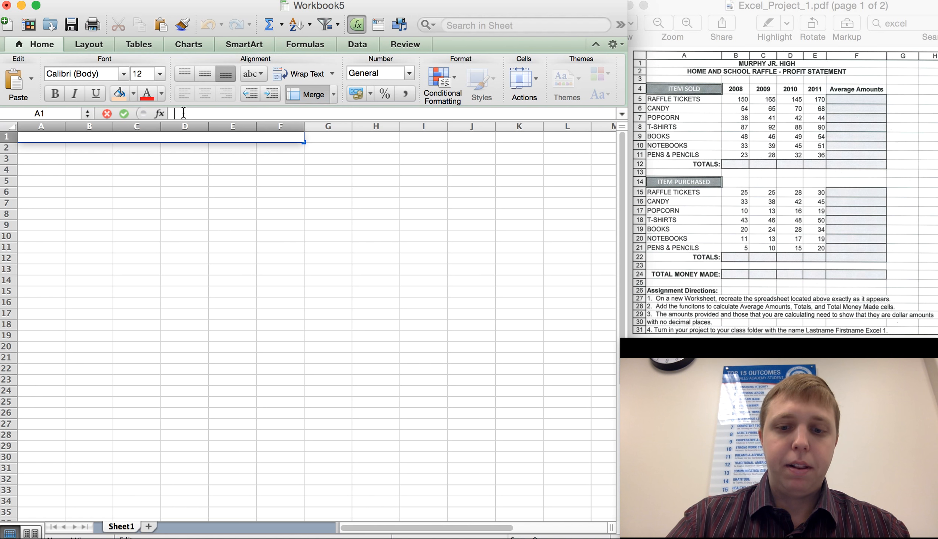
pyautogui.write('MURPH')
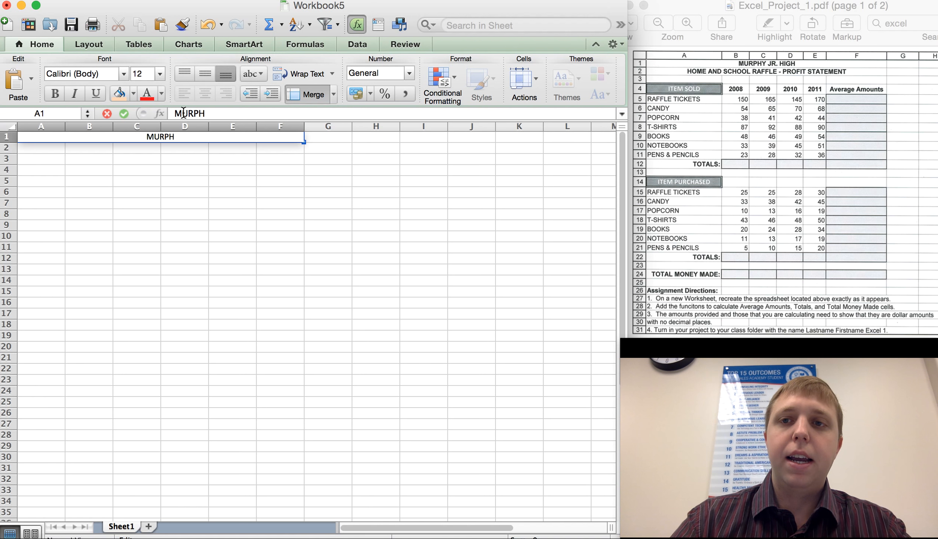
pyautogui.write('Y JR>')
pyautogui.press('BackSpace')
pyautogui.write('.')
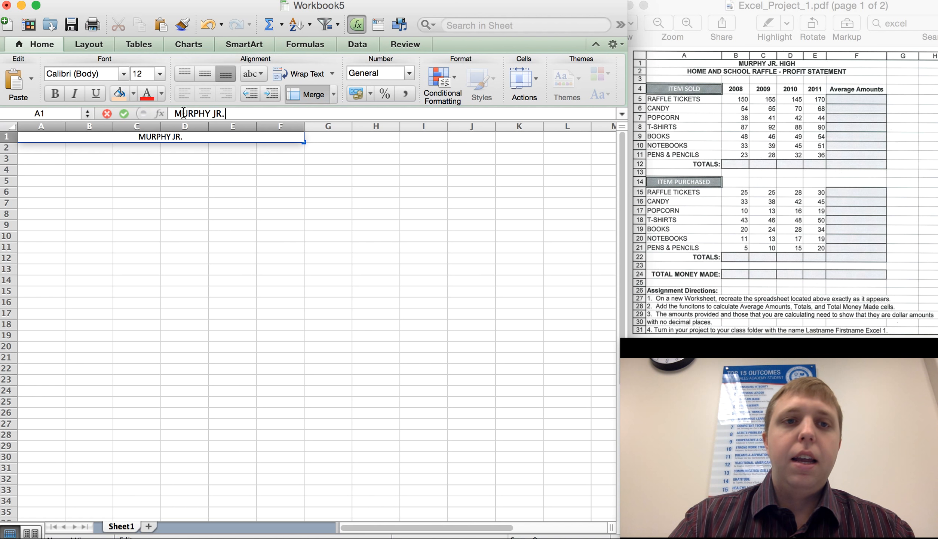
pyautogui.write(' High')
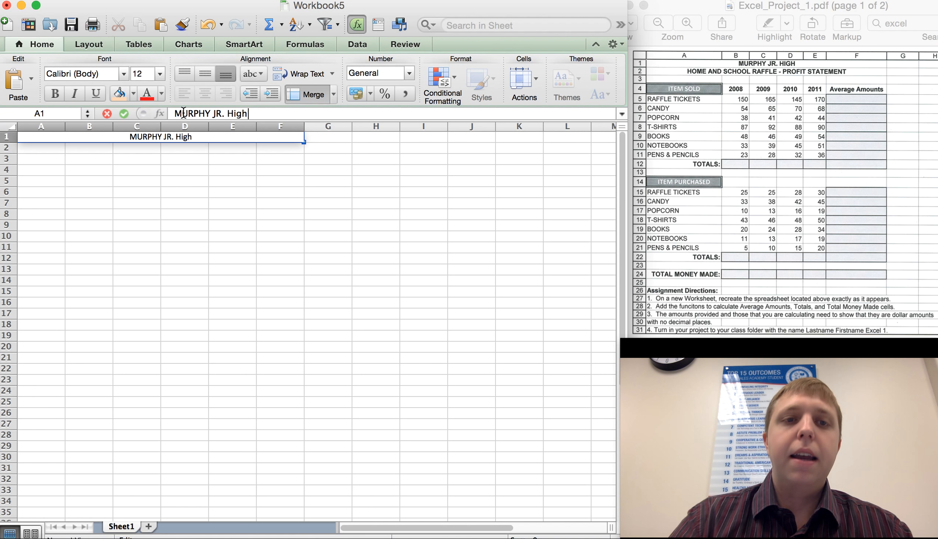
pyautogui.click(201, 159)
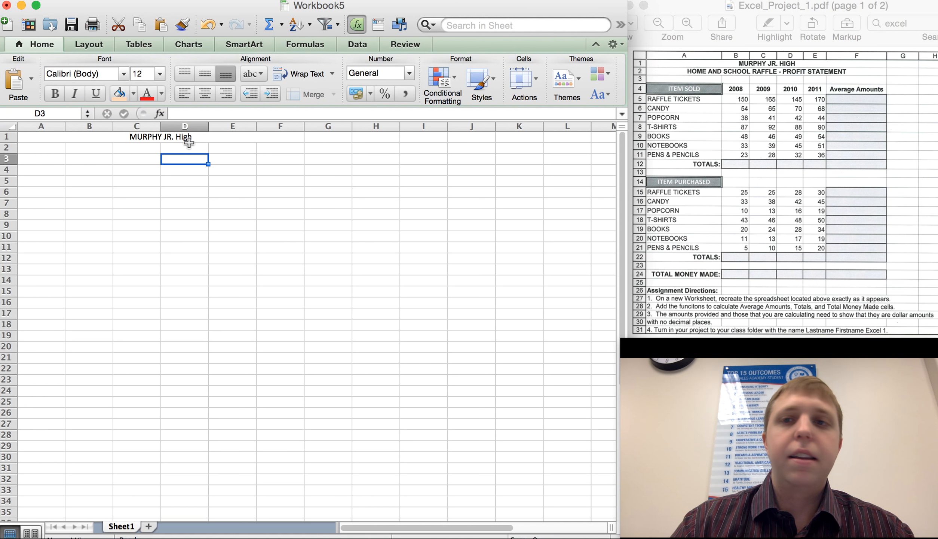
pyautogui.click(187, 139)
pyautogui.click(253, 116)
pyautogui.press('BackSpace')
pyautogui.press('BackSpace')
pyautogui.press('BackSpace')
pyautogui.press('BackSpace')
pyautogui.write('HIGH')
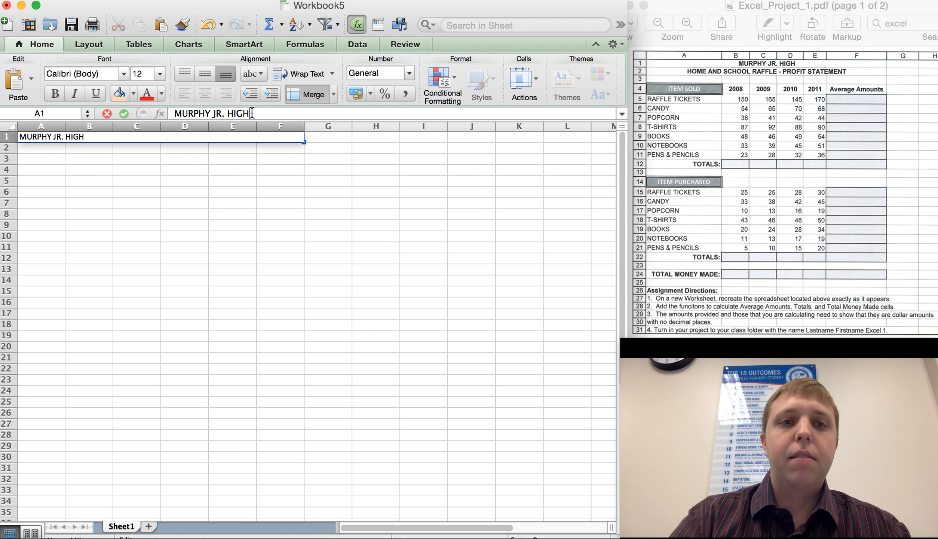
pyautogui.click(227, 170)
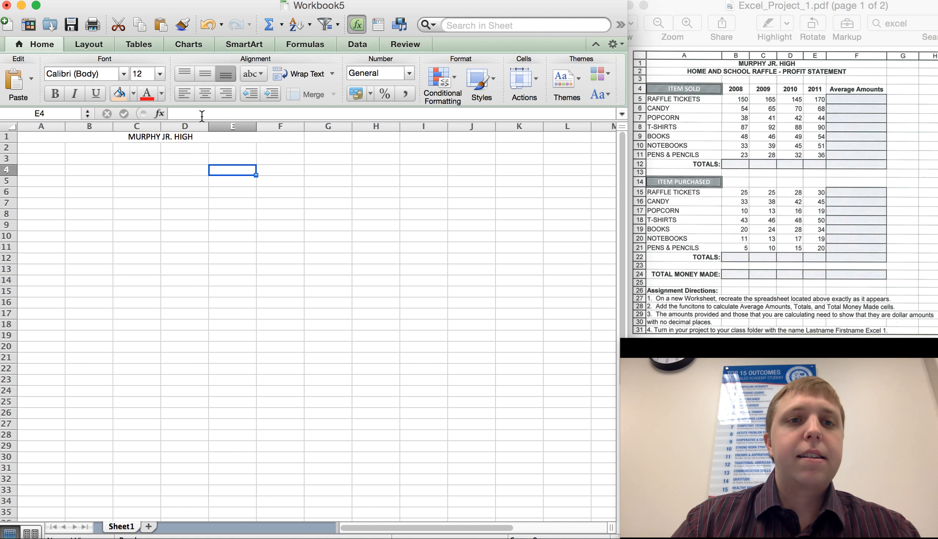
# Center the MURPHY JR. HIGH title within its merged cell.
pyautogui.click(191, 138)
pyautogui.click(208, 93)
pyautogui.click(208, 93)
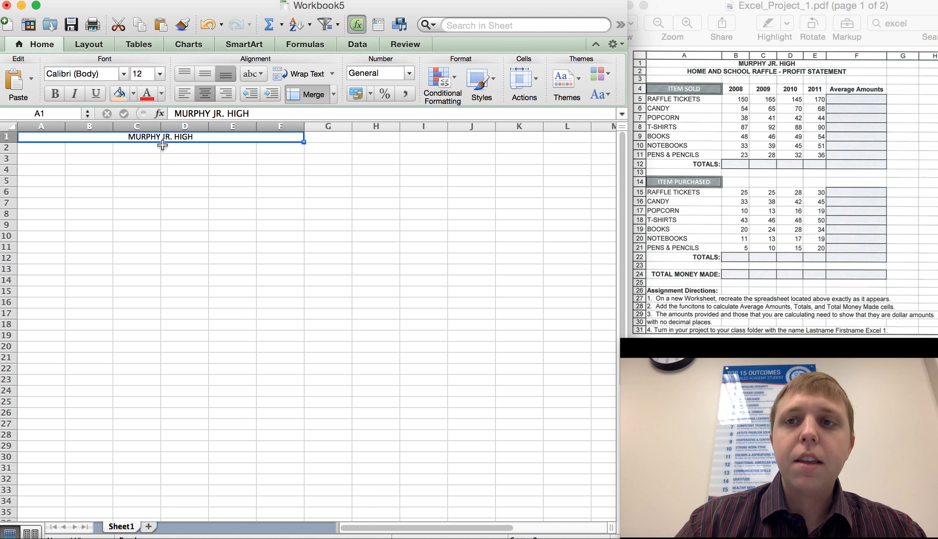
# Merge cells A2 through F2 into one cell.
pyautogui.click(51, 148)
pyautogui.moveTo(51, 148); pyautogui.dragTo(277, 150)
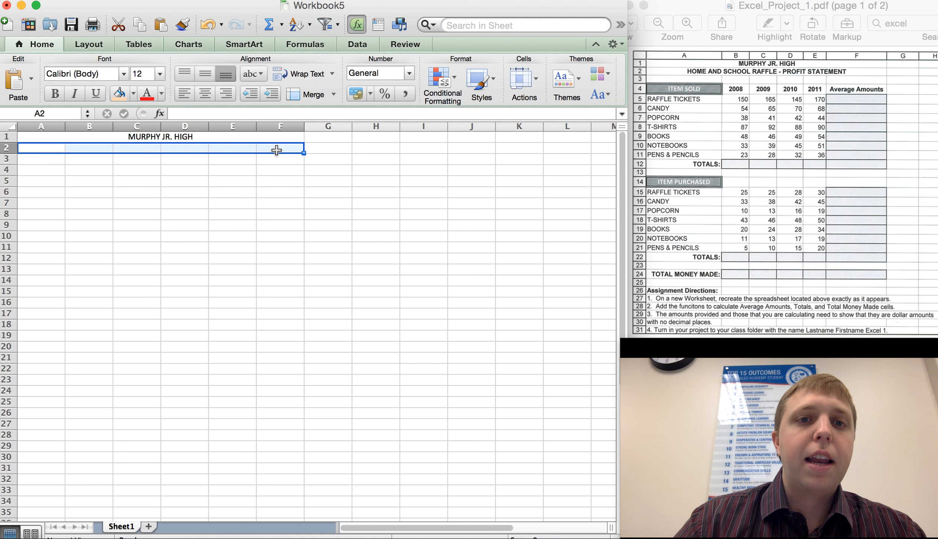
pyautogui.click(310, 93)
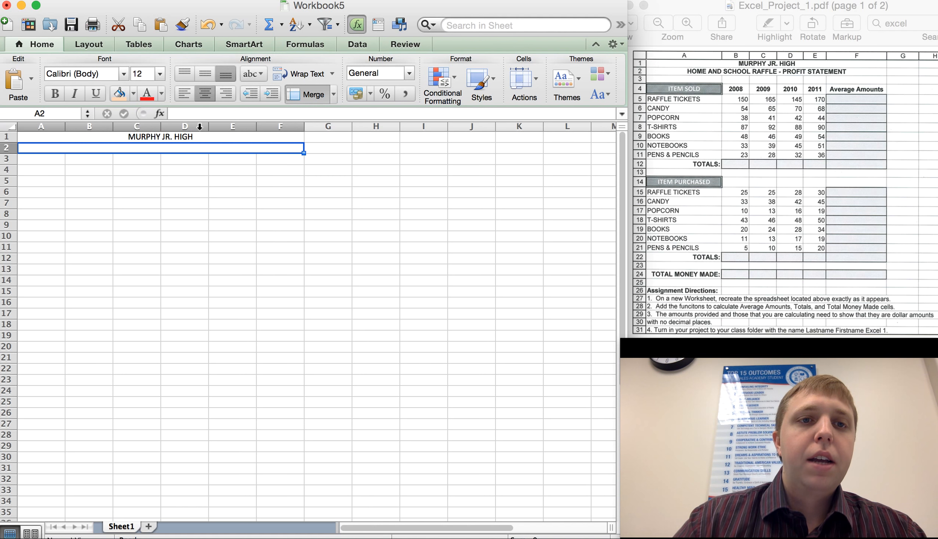
# Enter HOME AND SCHOOL RAFFLE - PROFIT STATEMENT in the merged A2 cell.
pyautogui.click(198, 115)
pyautogui.write('HOME AND S')
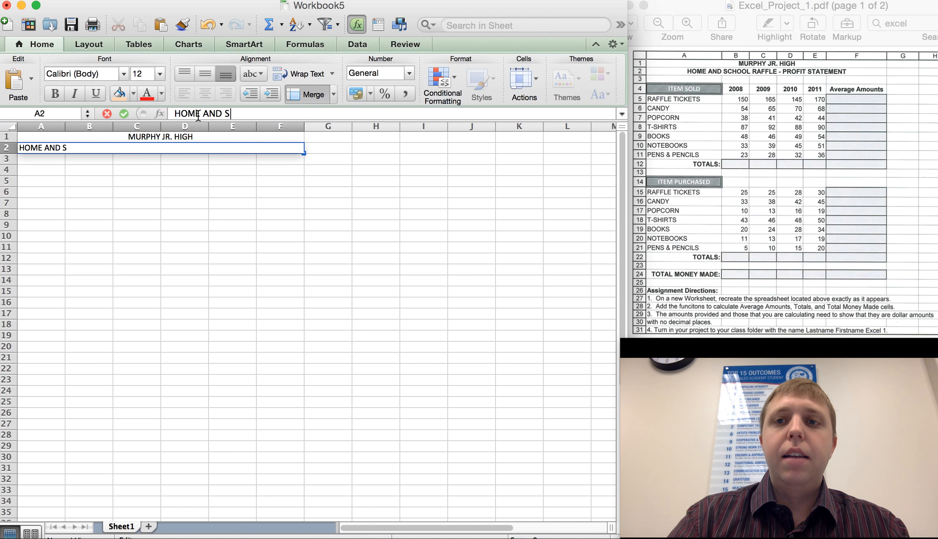
pyautogui.write('CHOOL RAFFLE ')
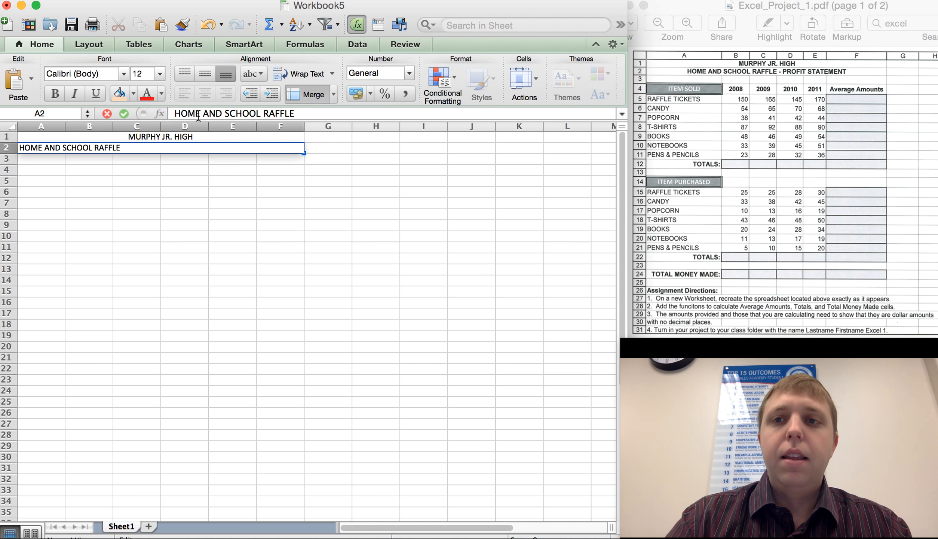
pyautogui.write('- PROFIT STATEMENT')
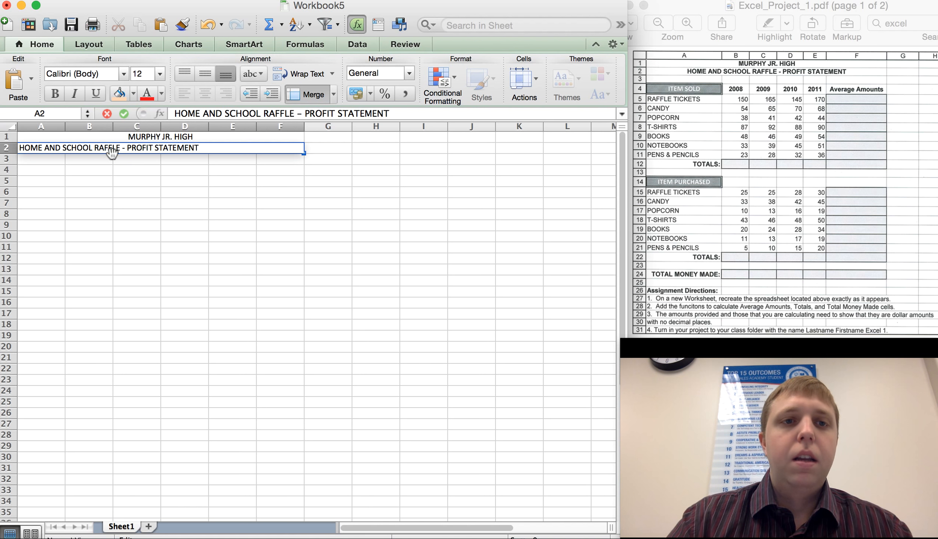
pyautogui.click(103, 167)
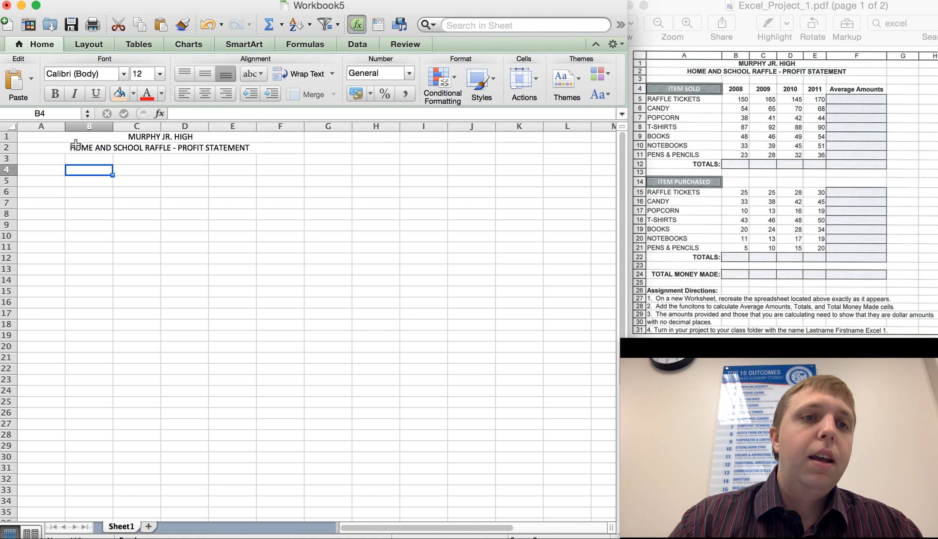
# Widen column A and apply the Check Cell style to cell A4.
pyautogui.moveTo(69, 128); pyautogui.dragTo(123, 131)
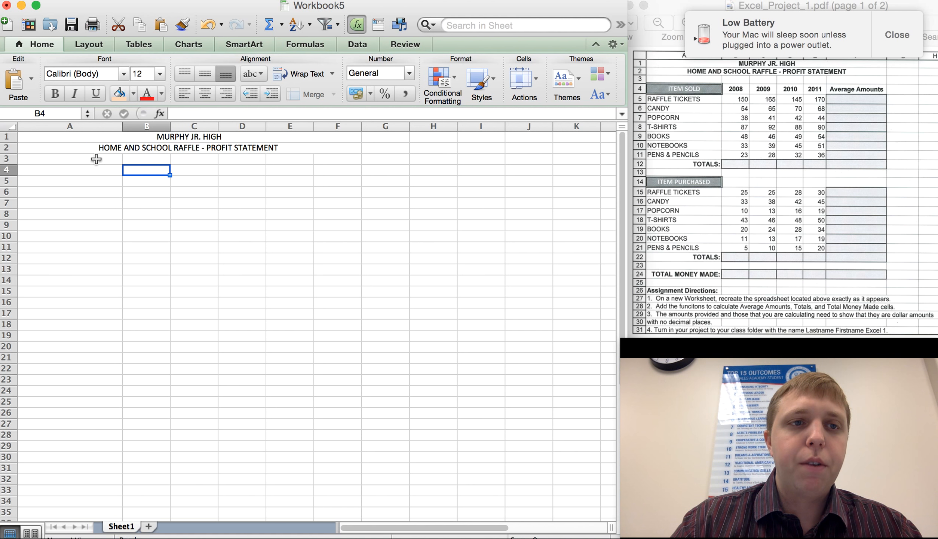
pyautogui.click(68, 175)
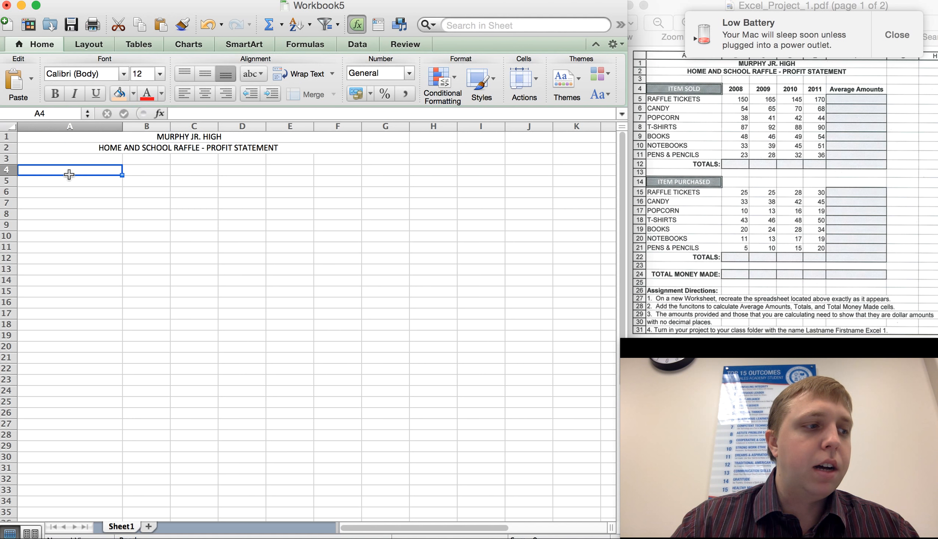
pyautogui.click(487, 80)
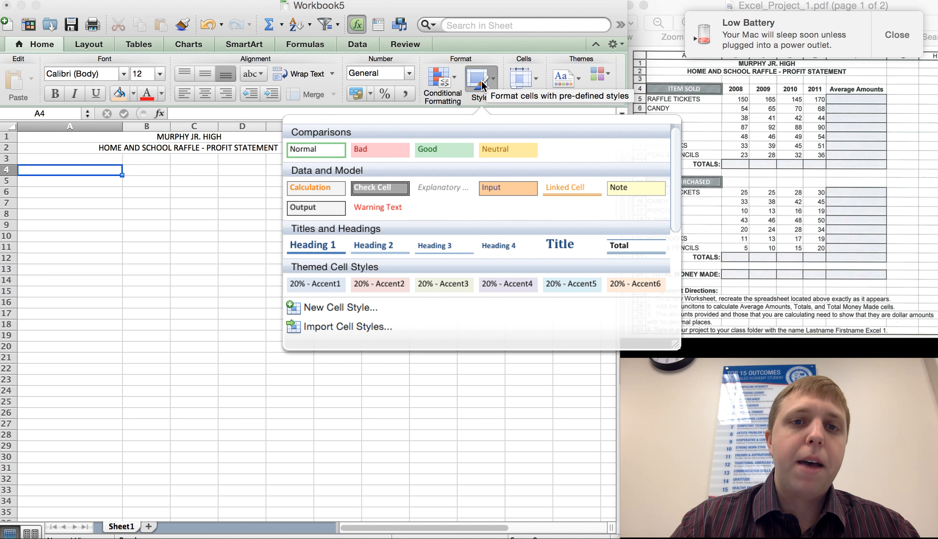
pyautogui.click(388, 187)
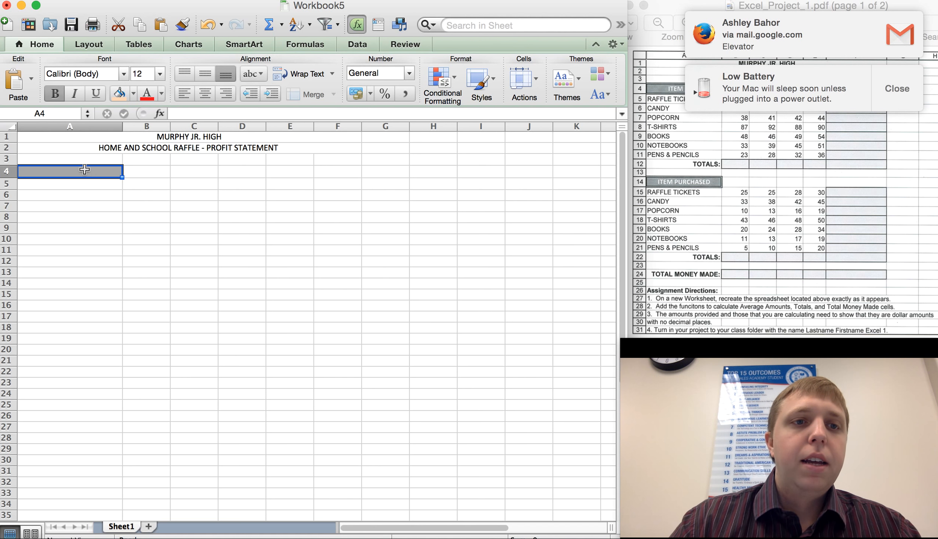
pyautogui.click(125, 184)
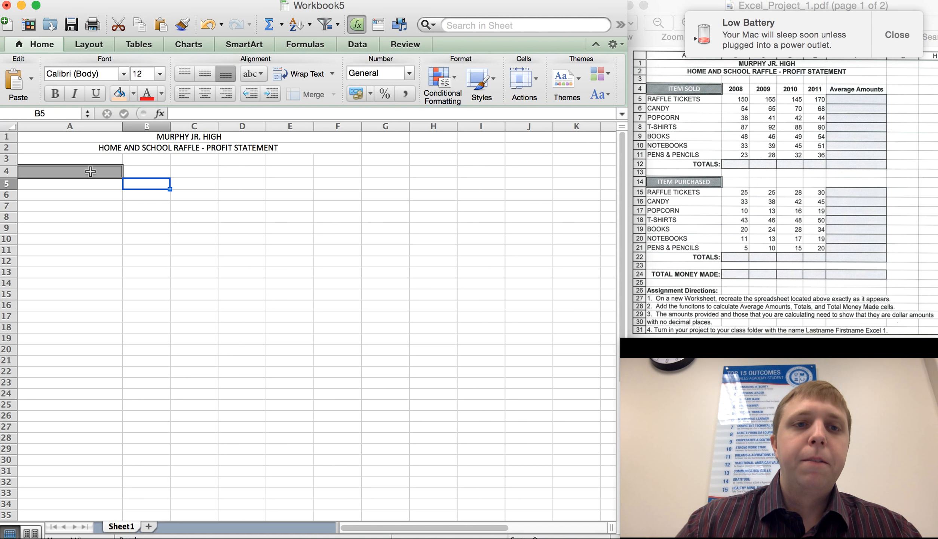
# Enter the heading ITEM SOLD in the styled cell A4.
pyautogui.doubleClick(90, 171)
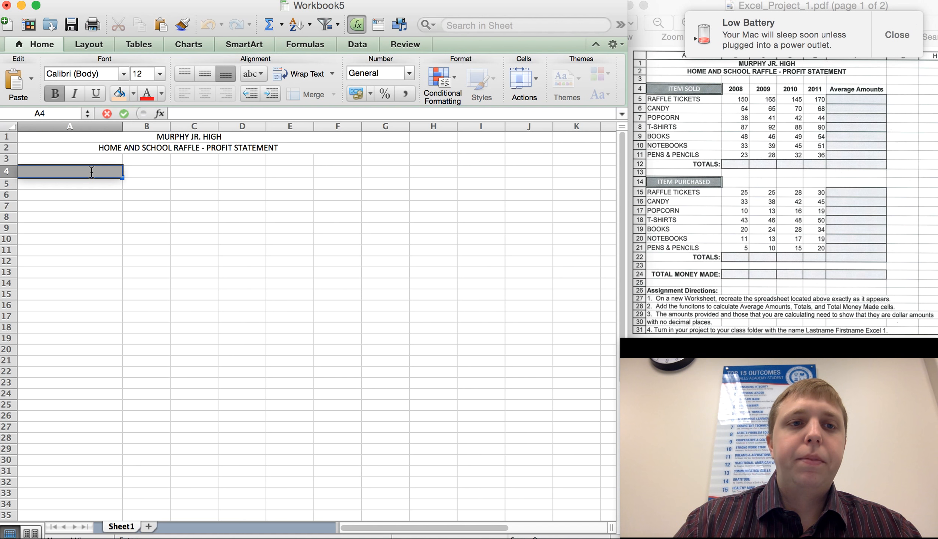
pyautogui.write('ITEM SOLD')
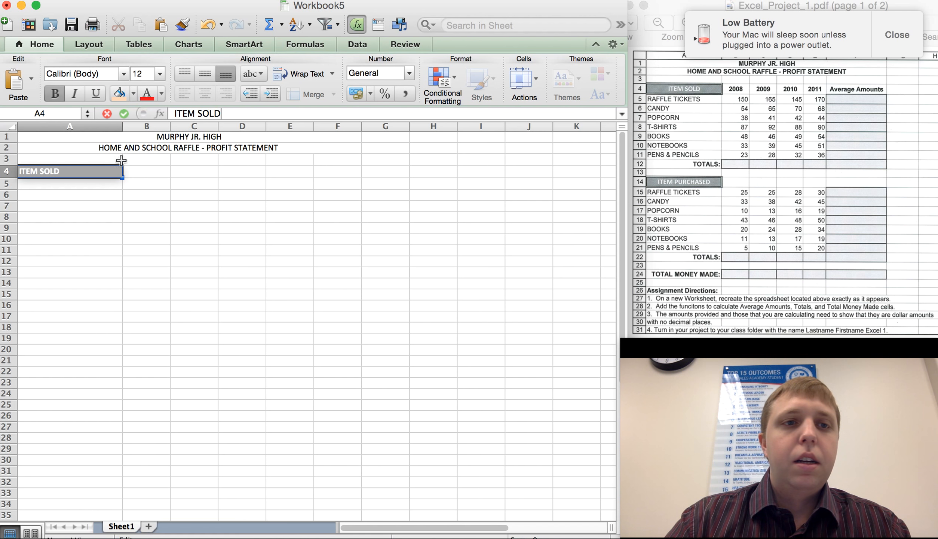
pyautogui.press('Return')
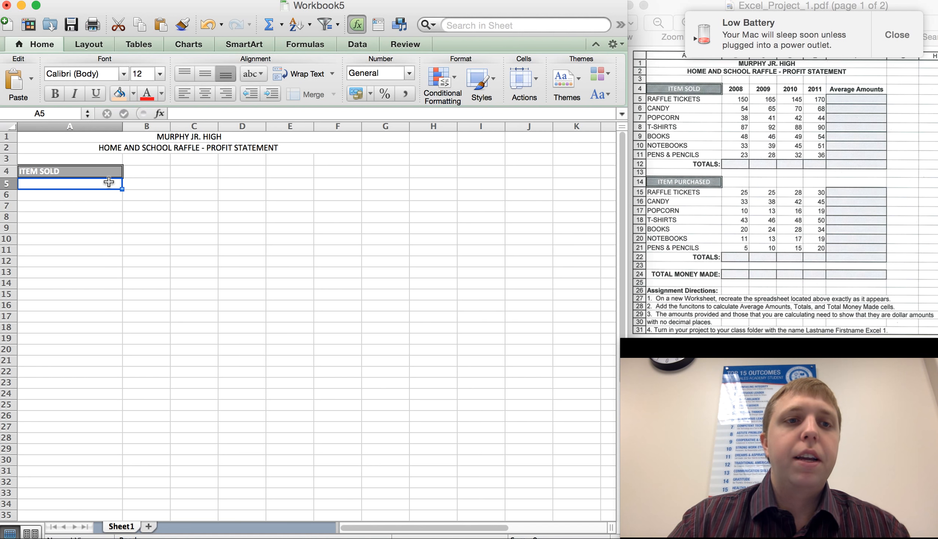
pyautogui.press('Up')
pyautogui.press('Right')
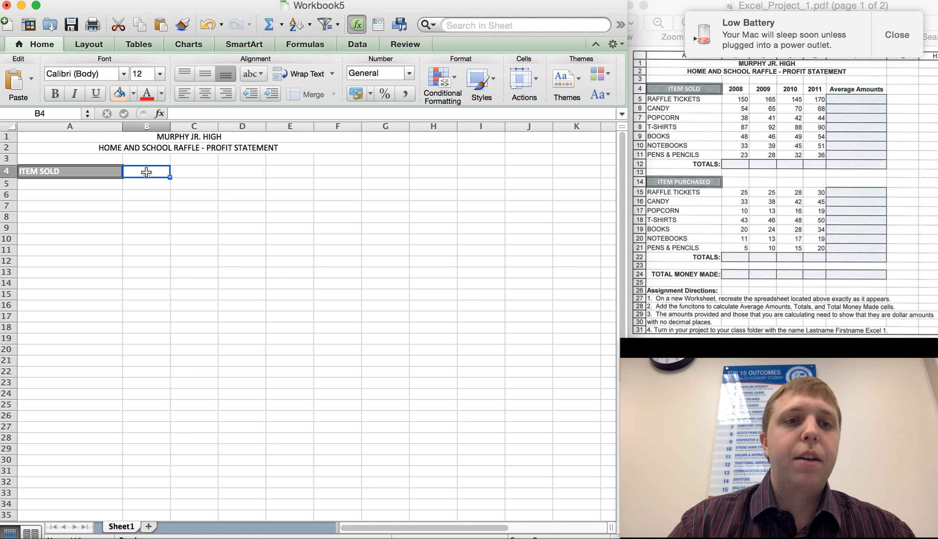
pyautogui.click(72, 172)
pyautogui.press('Down')
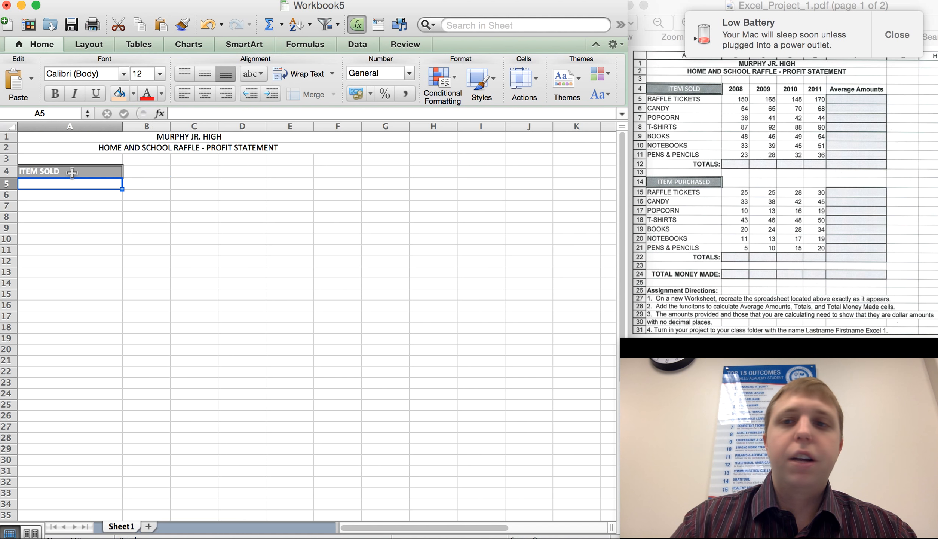
# Enter RAFFLE TICKETS, CANDY and POPCORN down column A starting at cell A5.
pyautogui.write('RAFF')
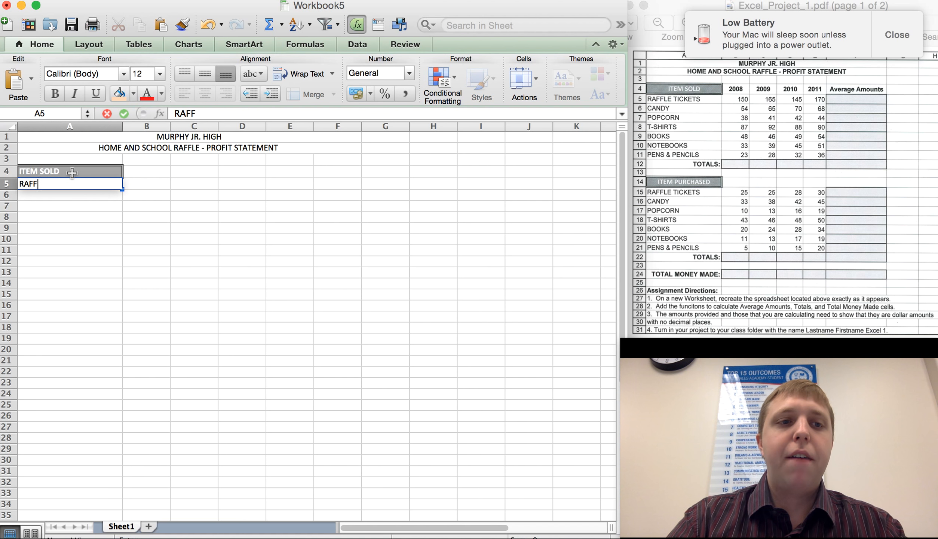
pyautogui.write('LE TIC')
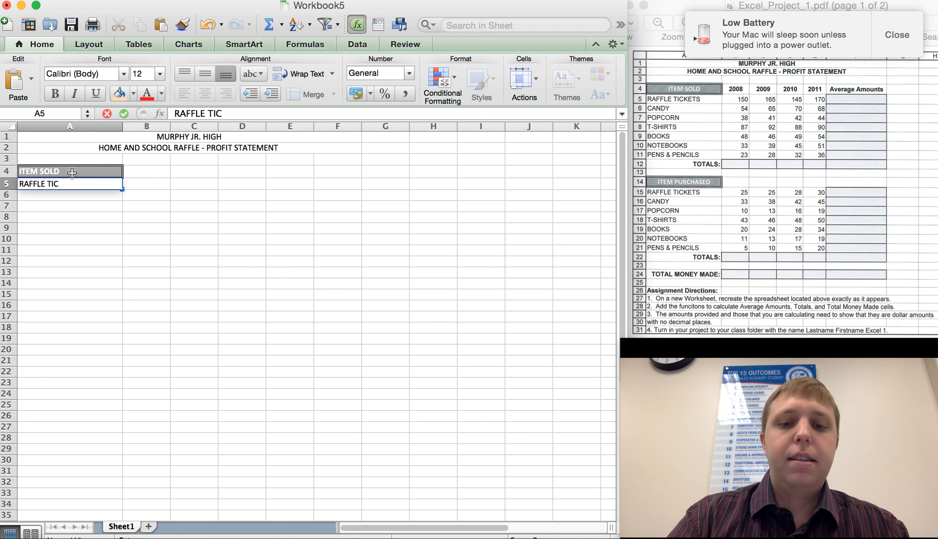
pyautogui.write('KETS')
pyautogui.press('Return')
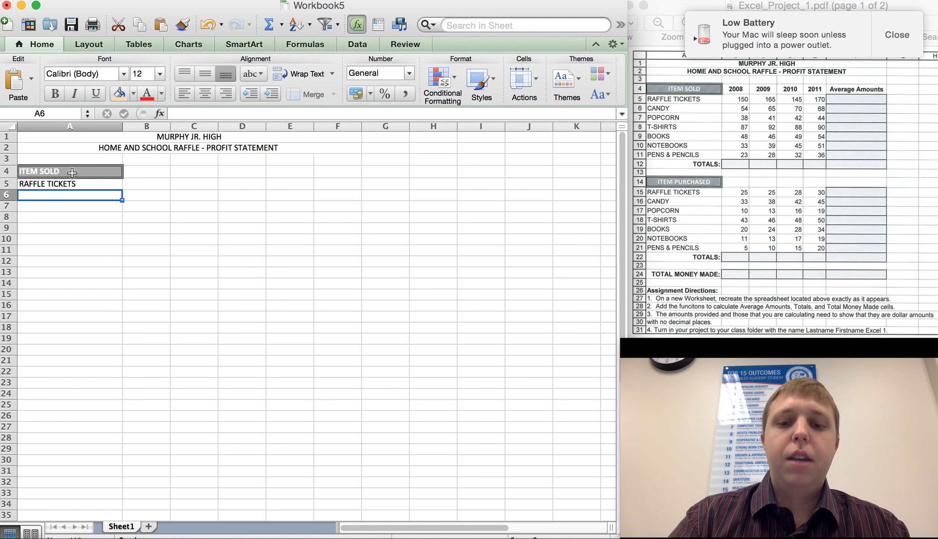
pyautogui.write('CANDY')
pyautogui.press('Return')
pyautogui.write('POPCORN')
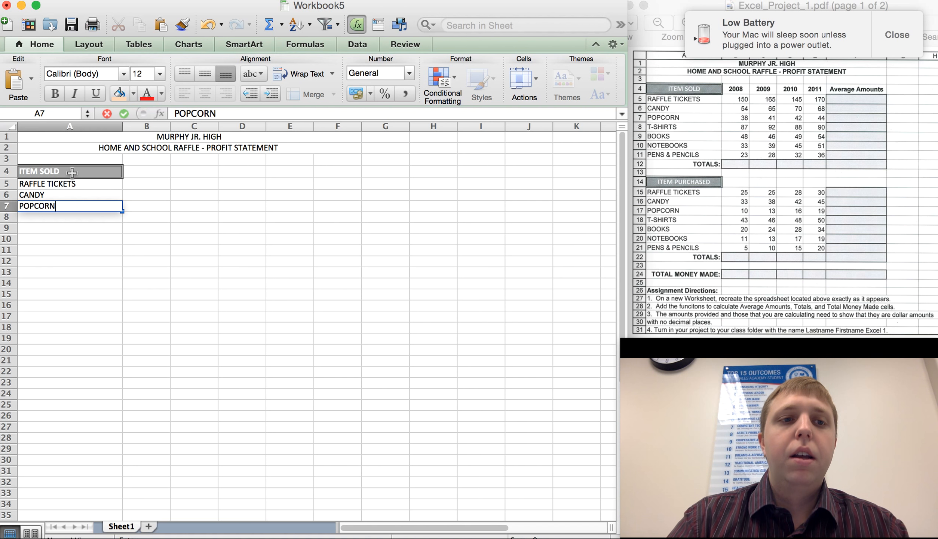
pyautogui.press('Return')
# Continue the item list with T-SHIRTS, BOOKS, NOTEBOOKS and PENS & PENCILS in cells A8 to A11.
pyautogui.write('T-SHIRTS')
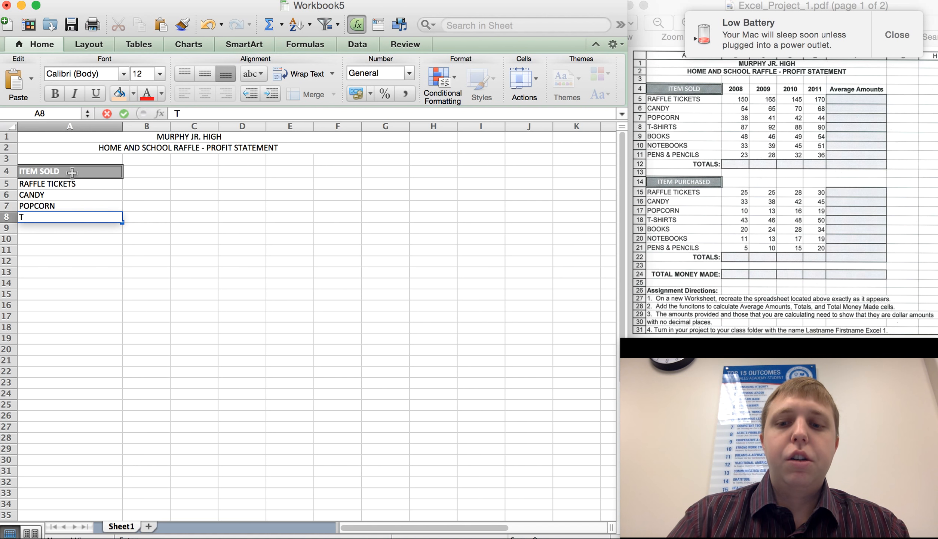
pyautogui.press('Return')
pyautogui.write('BOOKS')
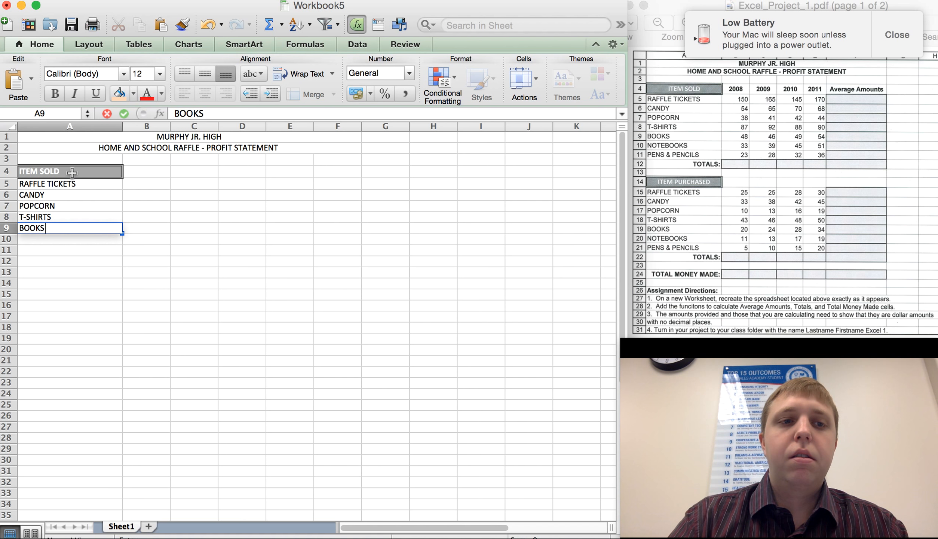
pyautogui.press('Return')
pyautogui.write('NO')
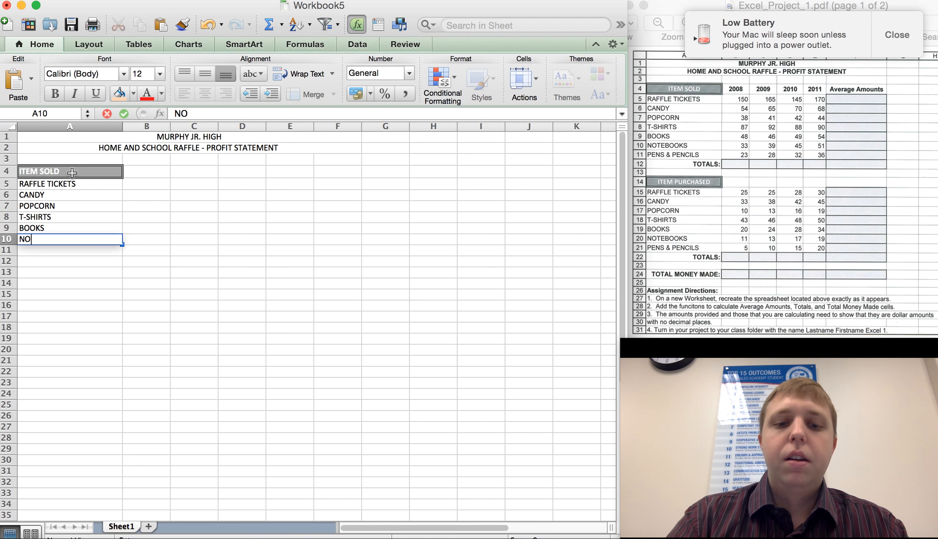
pyautogui.write('TEBOOKS')
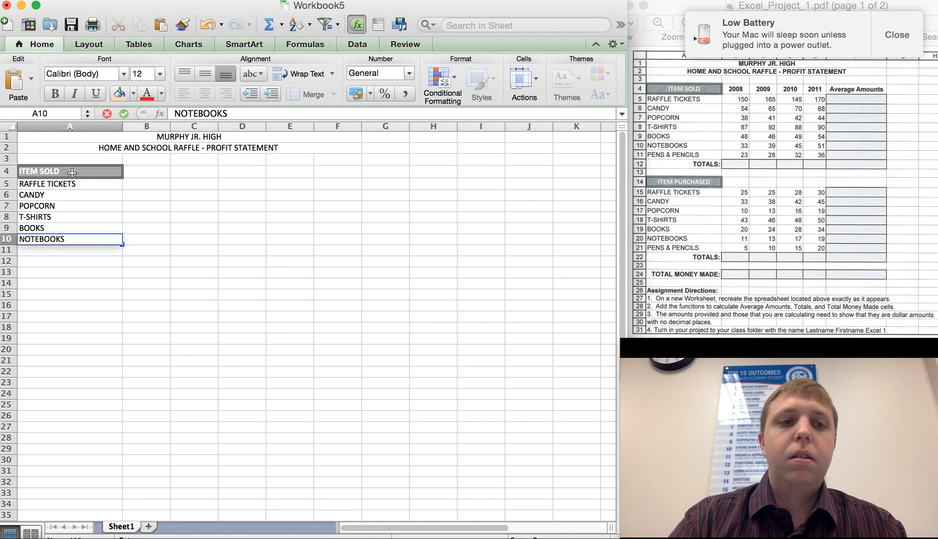
pyautogui.press('Return')
pyautogui.write('PEN')
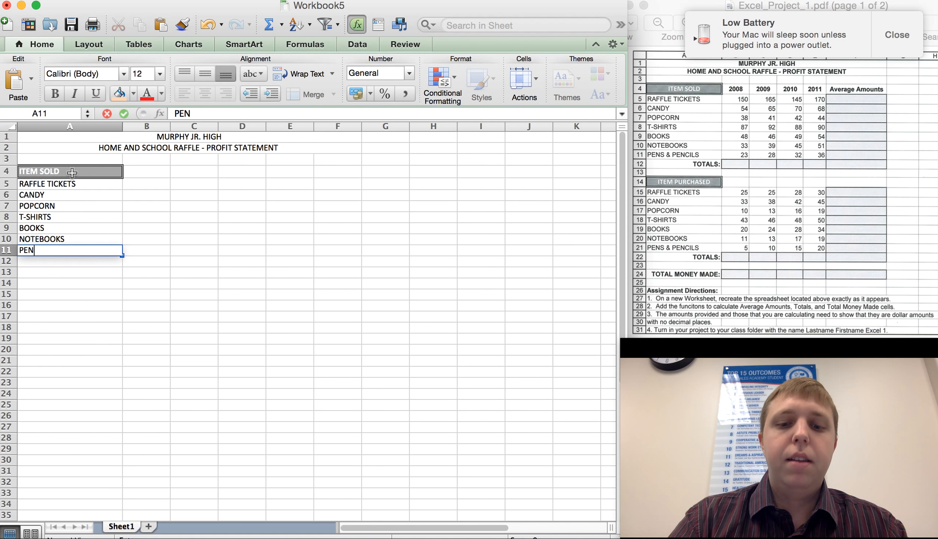
pyautogui.write('S & ')
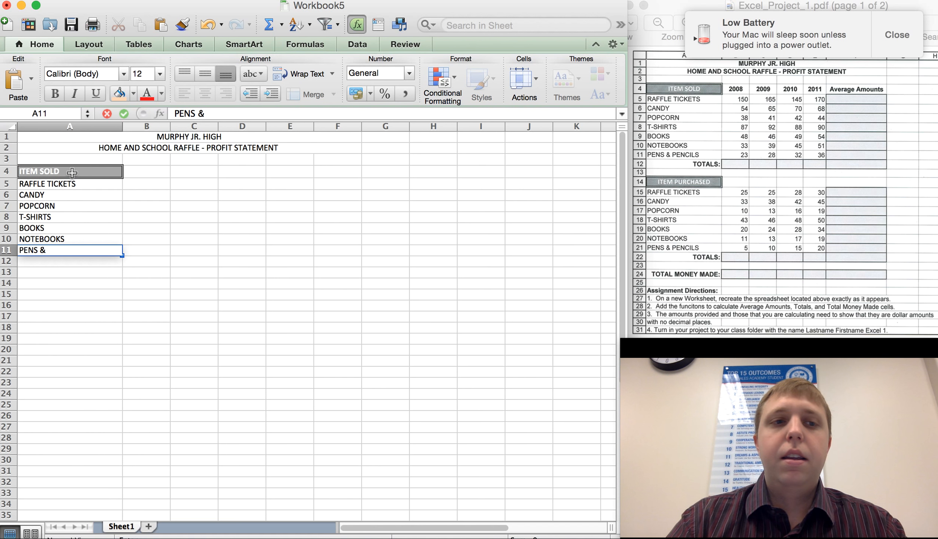
pyautogui.write('PENCILS')
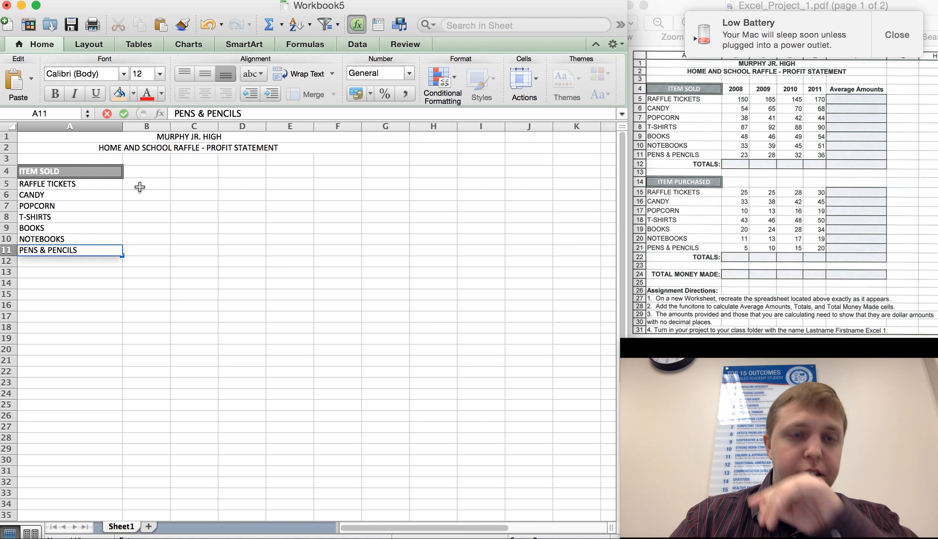
# Center the ITEM SOLD heading in cell A4.
pyautogui.click(82, 187)
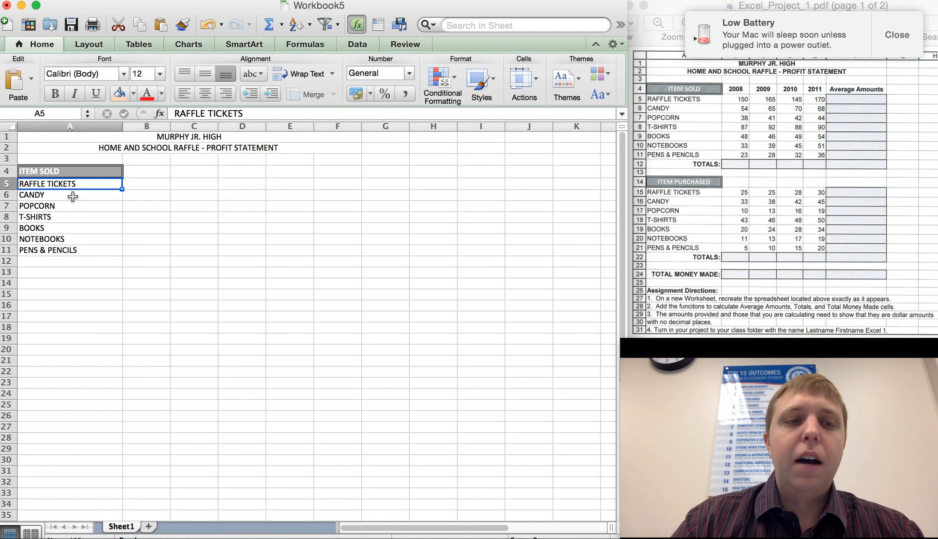
pyautogui.doubleClick(67, 172)
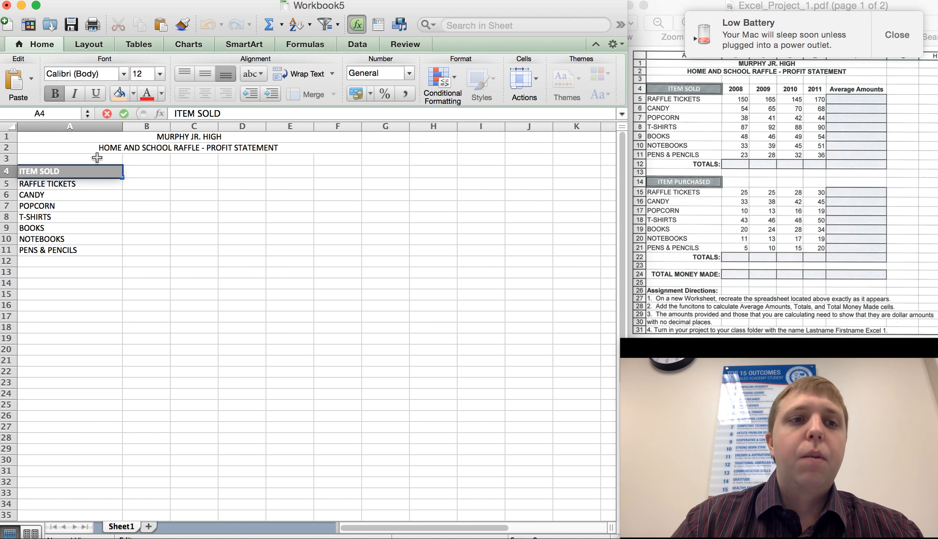
pyautogui.click(94, 204)
pyautogui.click(54, 166)
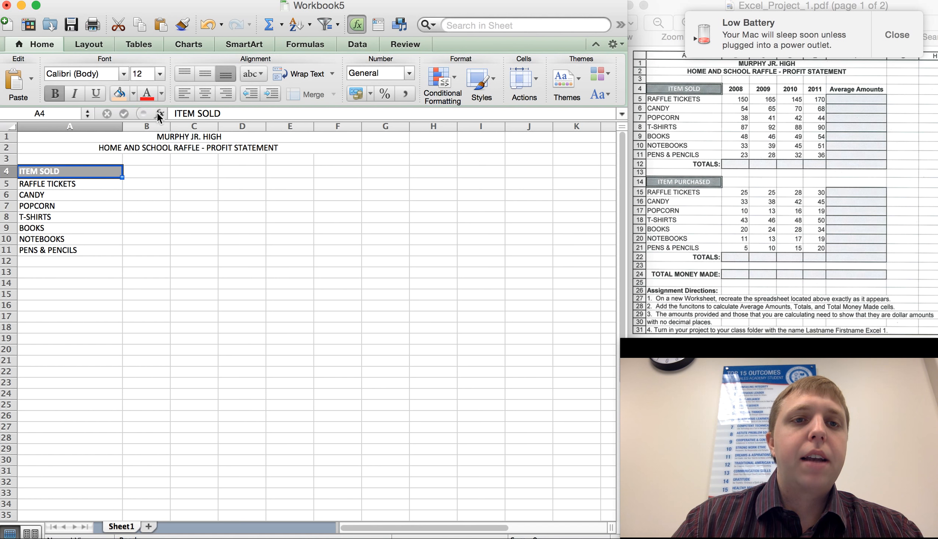
pyautogui.click(205, 96)
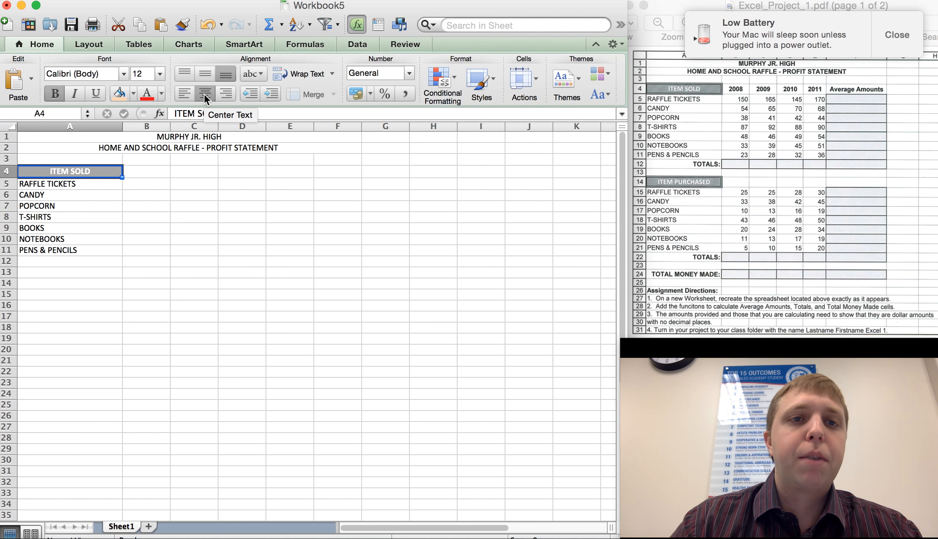
pyautogui.click(240, 202)
# Enter the year headings 2008, 2009, 2010 and 2011 in cells B4 through E4.
pyautogui.click(162, 172)
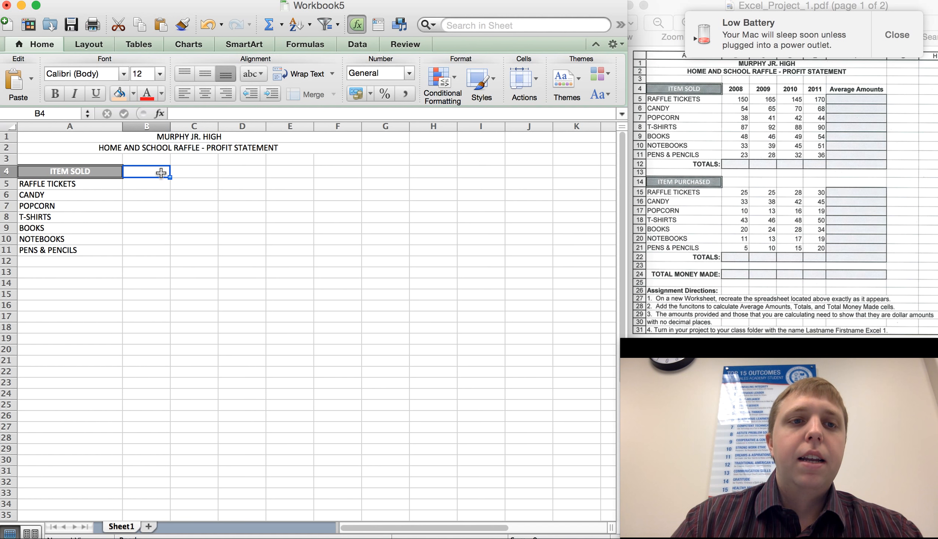
pyautogui.write('2008')
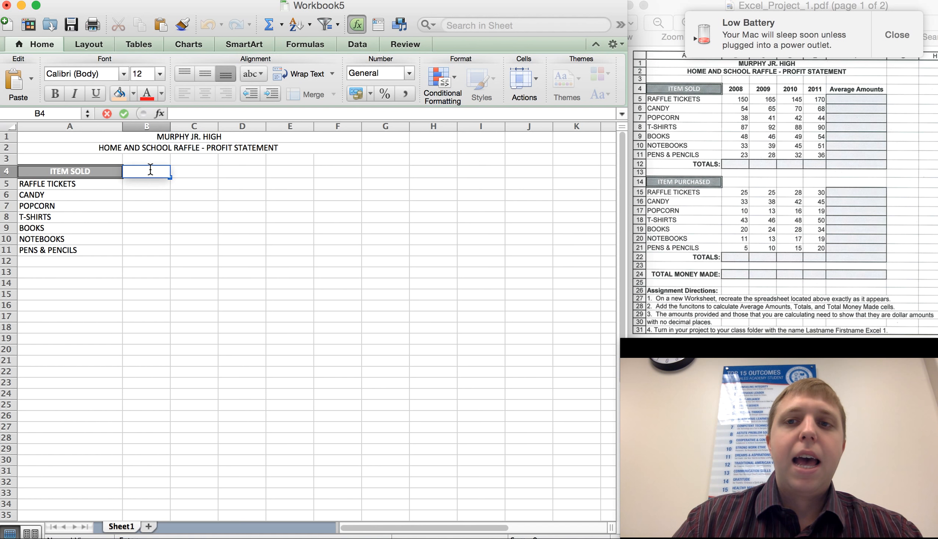
pyautogui.press('Tab')
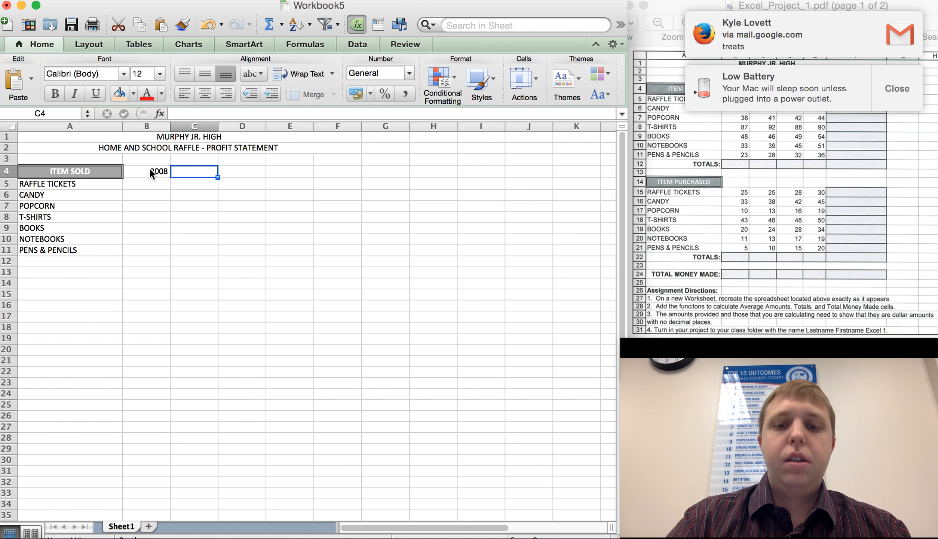
pyautogui.write('2009')
pyautogui.press('Tab')
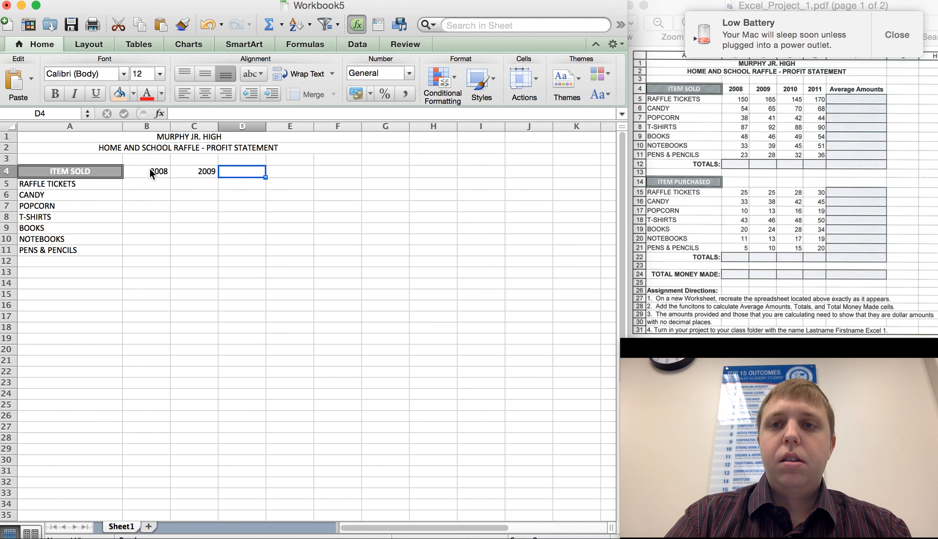
pyautogui.write('2010')
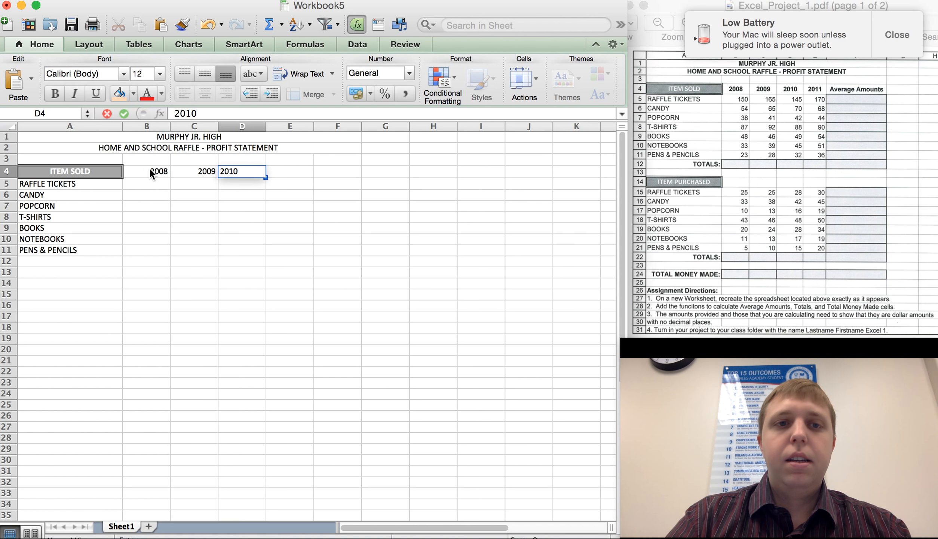
pyautogui.press('Tab')
pyautogui.write('2011')
pyautogui.press('Tab')
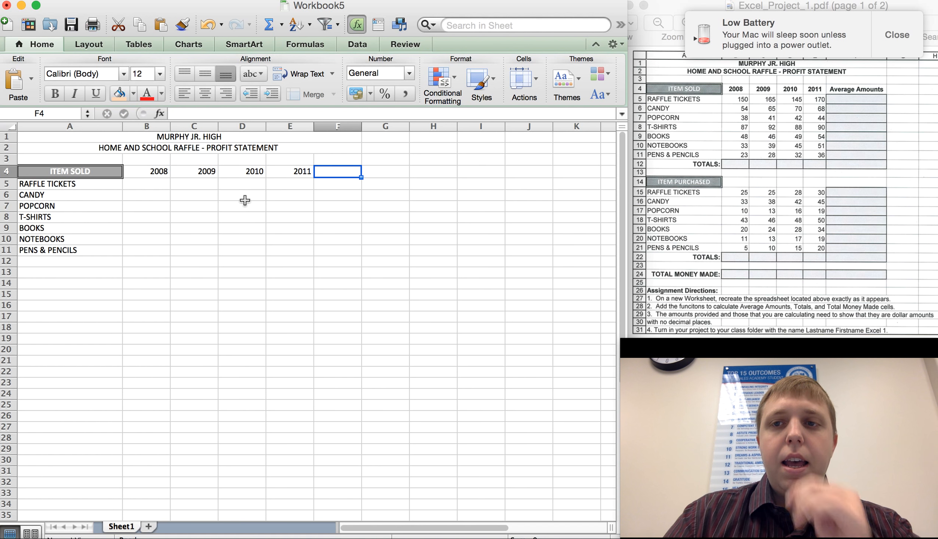
# Make the year headings in B4 to E4 bold and centered.
pyautogui.click(896, 33)
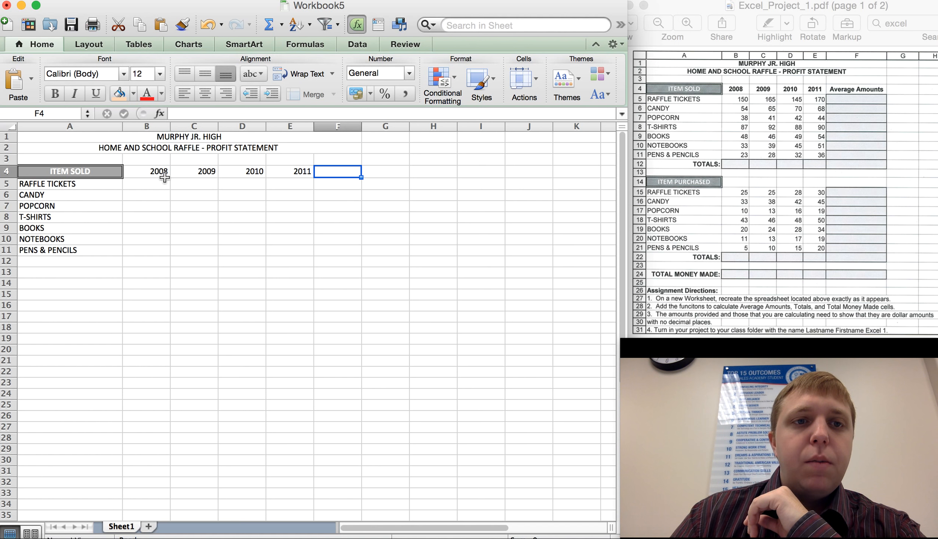
pyautogui.click(143, 171)
pyautogui.moveTo(175, 171); pyautogui.dragTo(312, 177)
pyautogui.press('super+b')
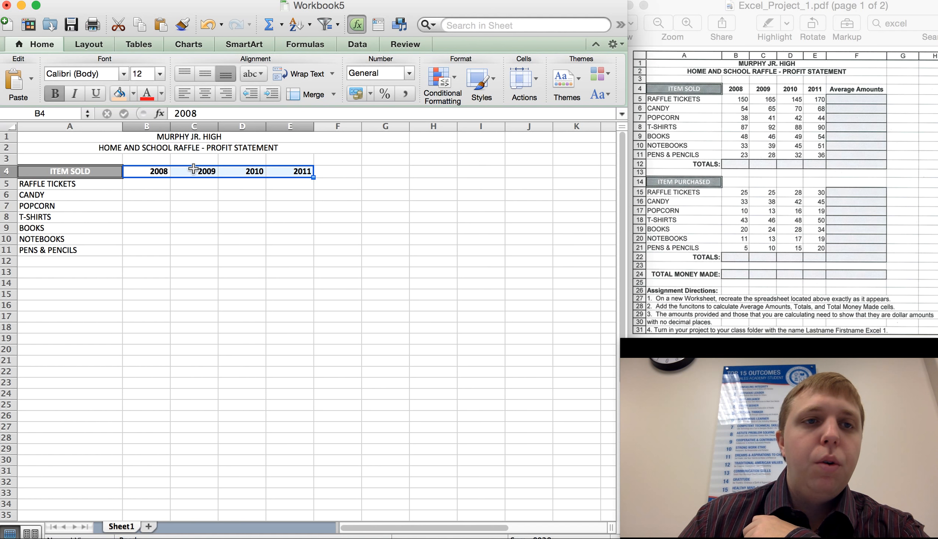
pyautogui.click(56, 93)
pyautogui.click(55, 91)
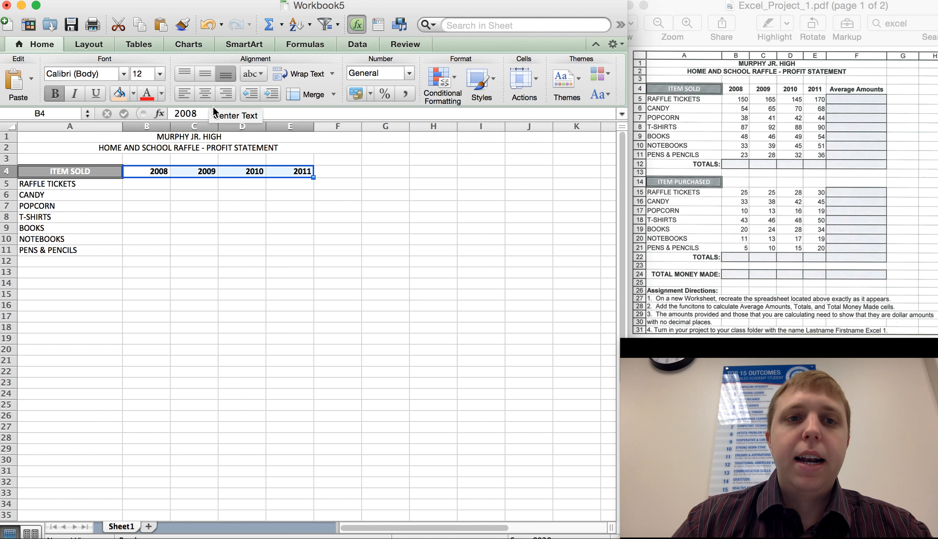
pyautogui.click(205, 94)
# Widen column F and enter AVERAGE AMOUNTS in cell F4.
pyautogui.click(344, 172)
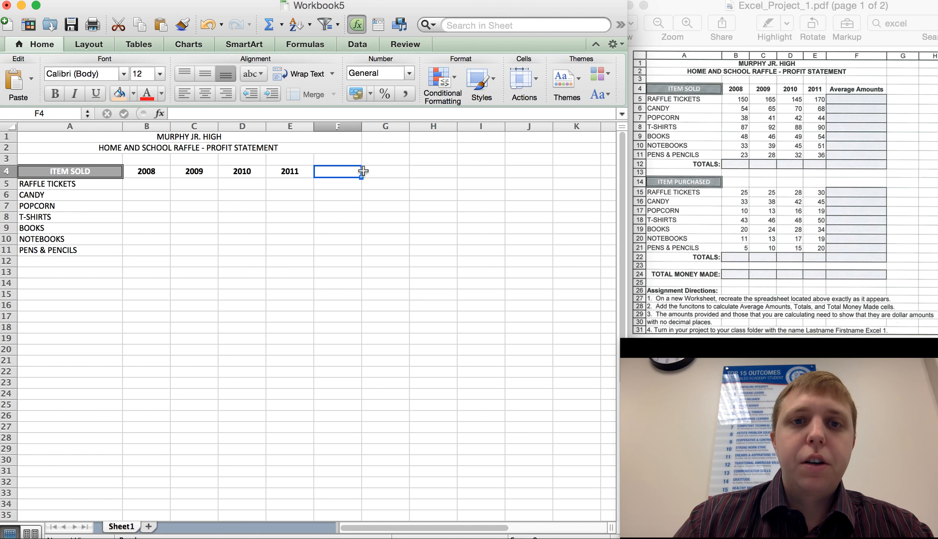
pyautogui.moveTo(362, 127); pyautogui.dragTo(414, 133)
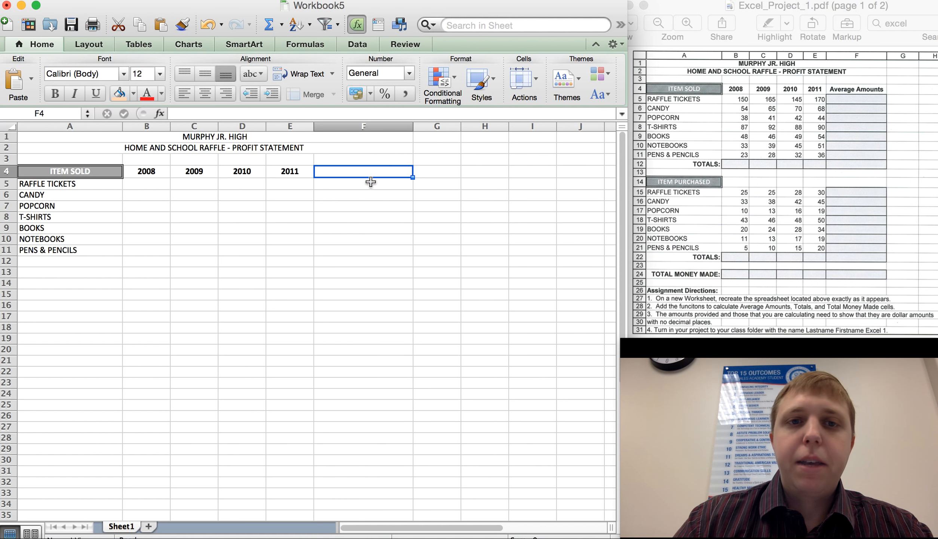
pyautogui.write('AVERA')
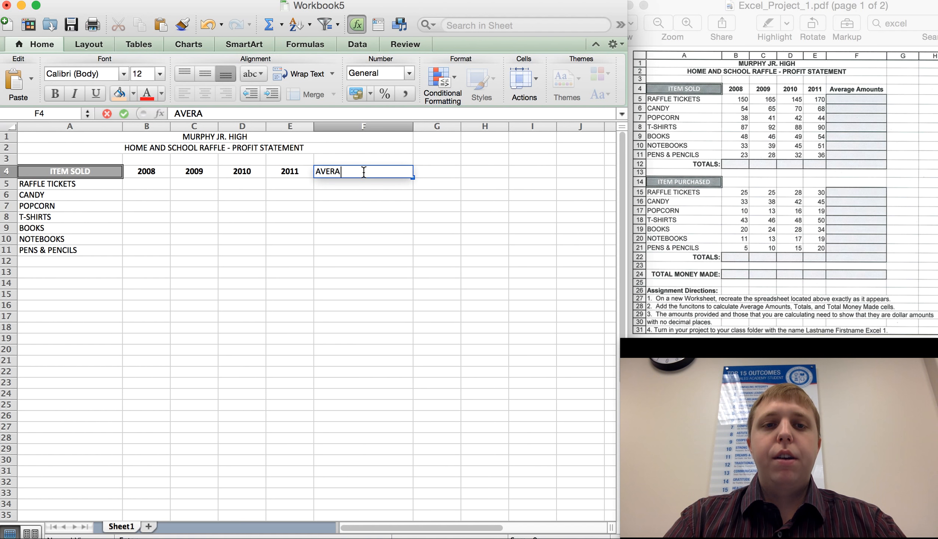
pyautogui.write('GE AMOUNTS')
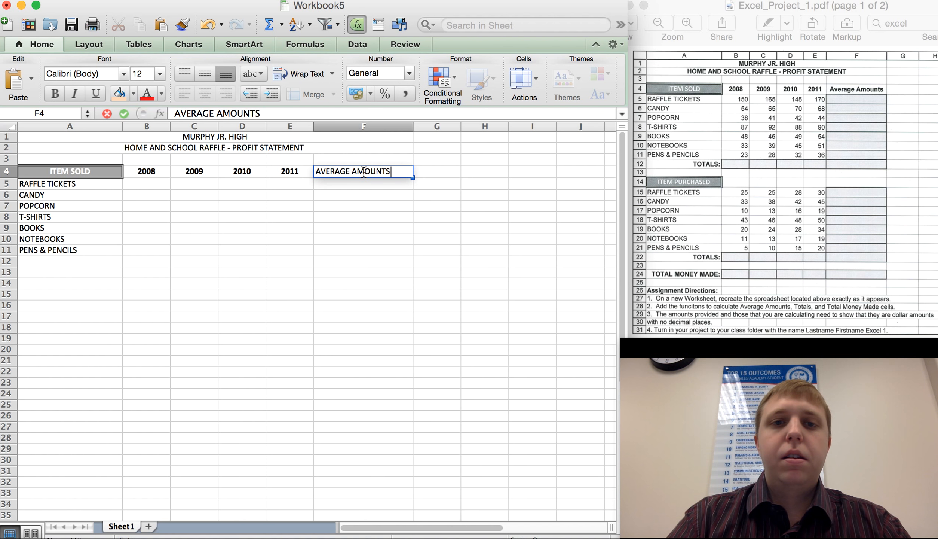
# Make the AVERAGE AMOUNTS heading in F4 bold and centered.
pyautogui.doubleClick(363, 173)
pyautogui.press('super+b')
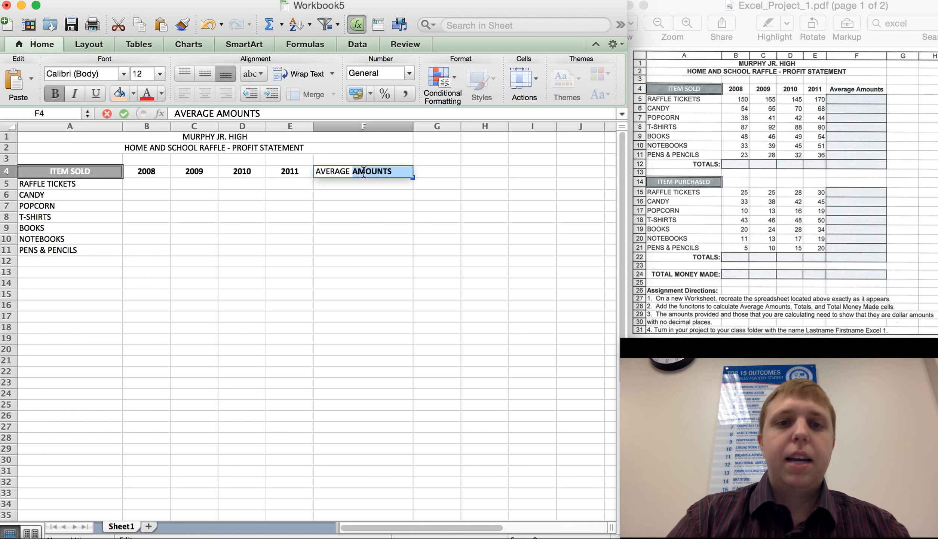
pyautogui.click(344, 173)
pyautogui.doubleClick(345, 173)
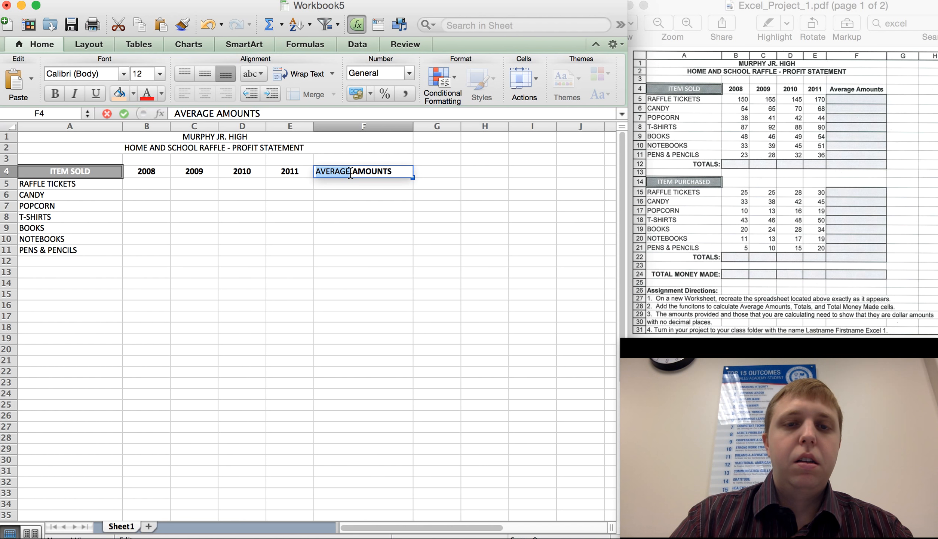
pyautogui.press('super+b')
pyautogui.click(338, 207)
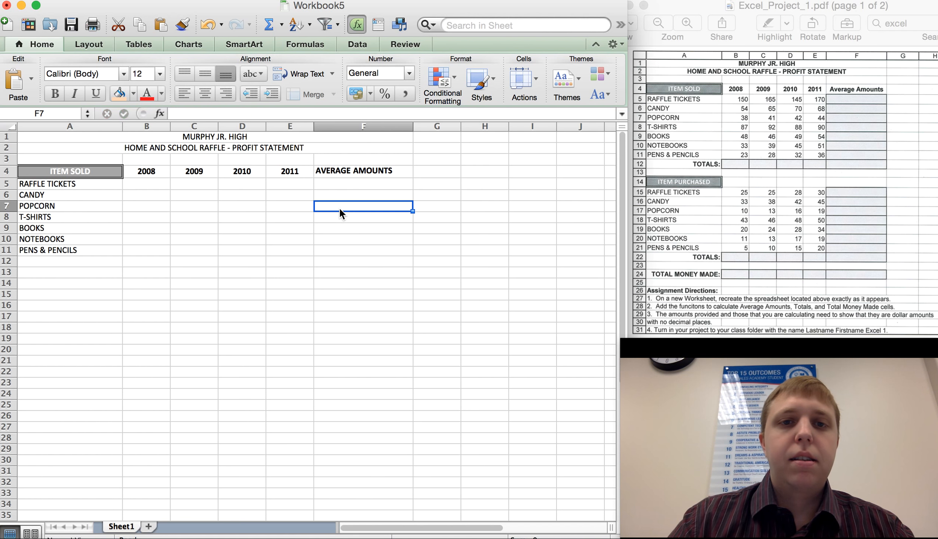
pyautogui.click(350, 172)
pyautogui.click(205, 93)
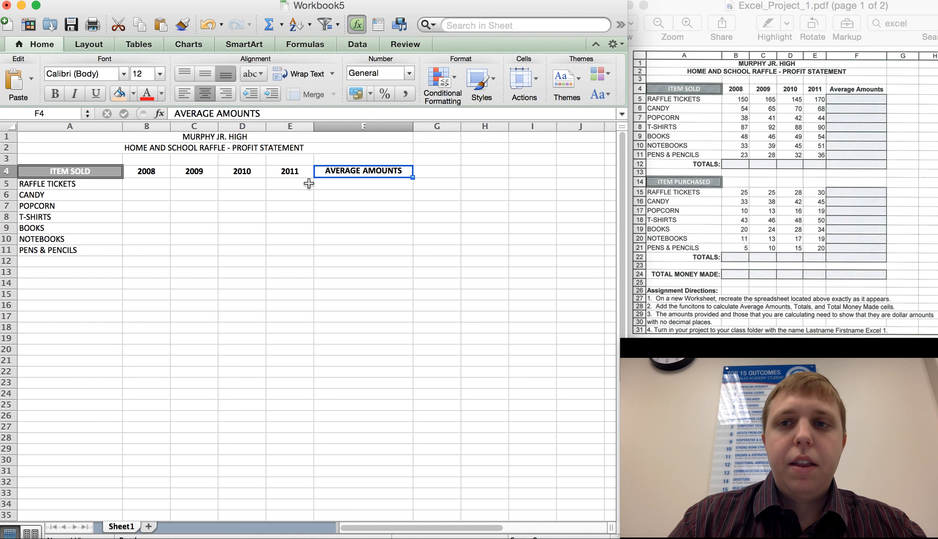
# Enter 150 as the 2008 raffle tickets value in cell B5.
pyautogui.click(154, 186)
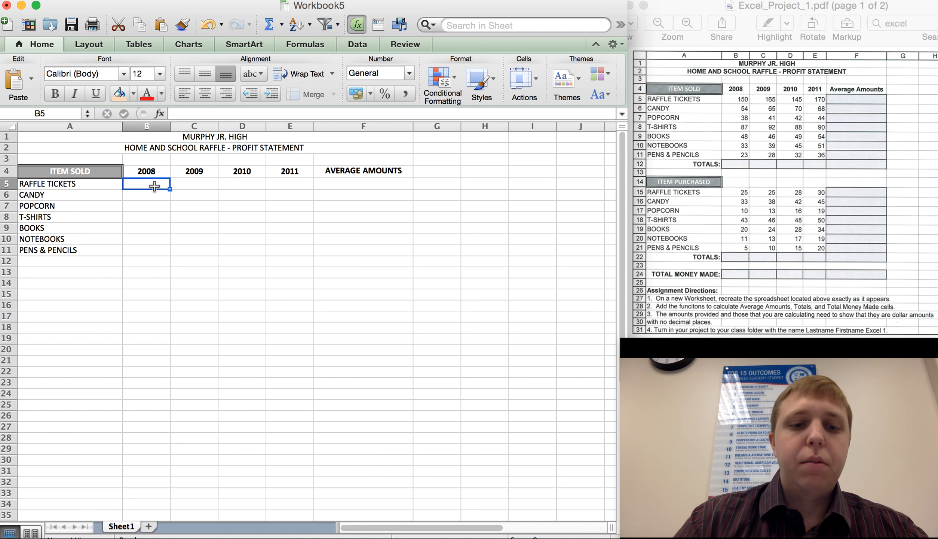
pyautogui.write('150')
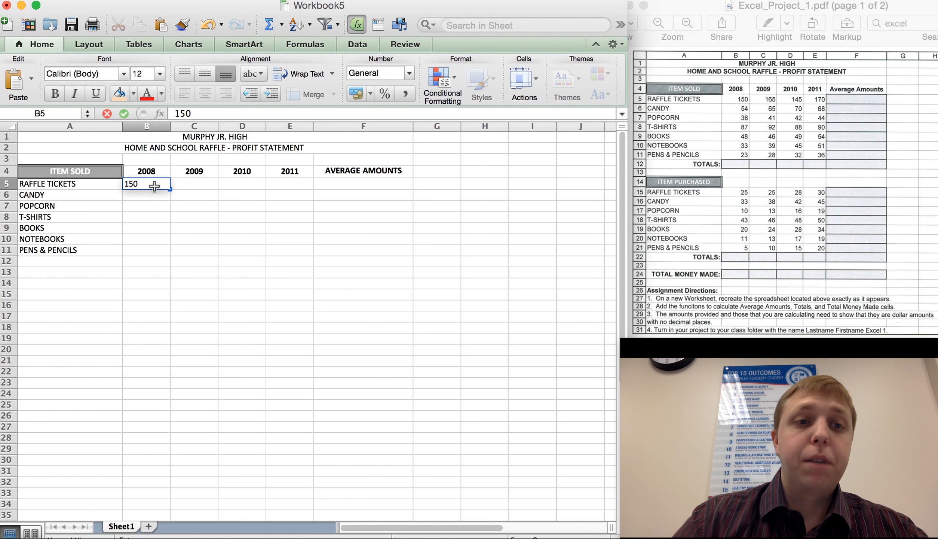
pyautogui.click(151, 194)
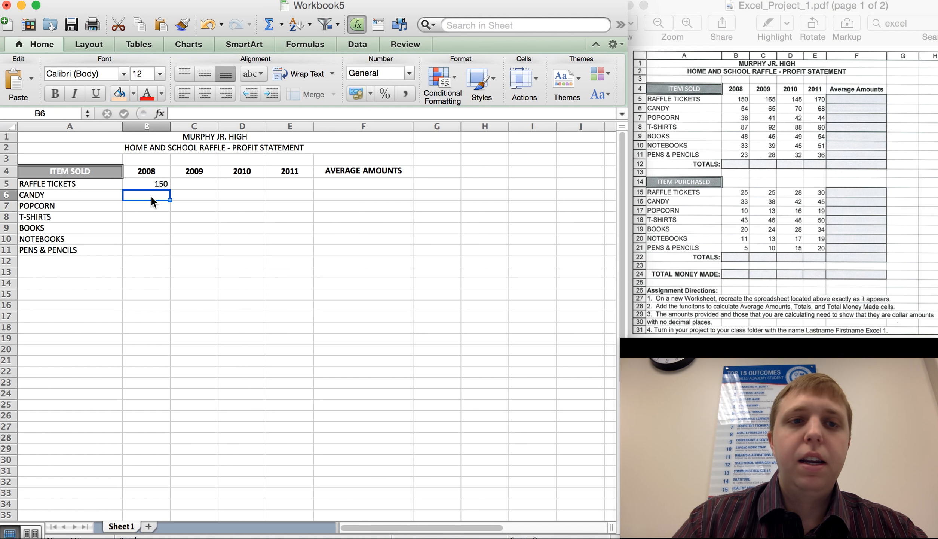
# Enter 54 as the 2008 candy value in cell B6.
pyautogui.write('54')
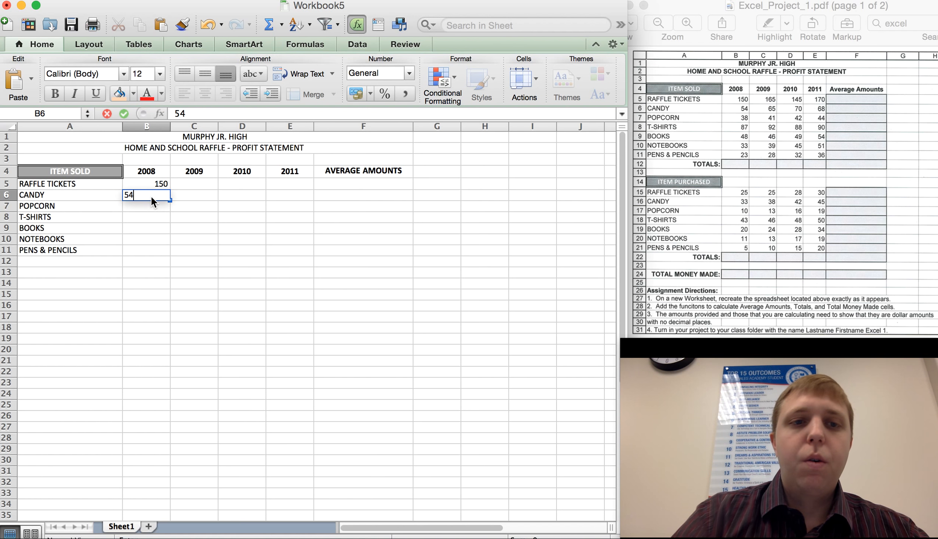
pyautogui.press('Return')
pyautogui.click(157, 190)
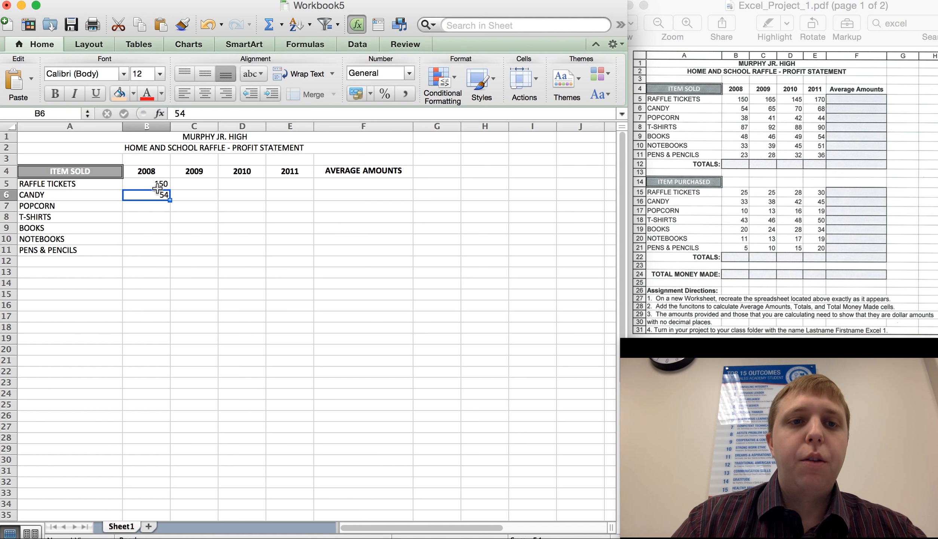
pyautogui.click(154, 171)
pyautogui.click(155, 184)
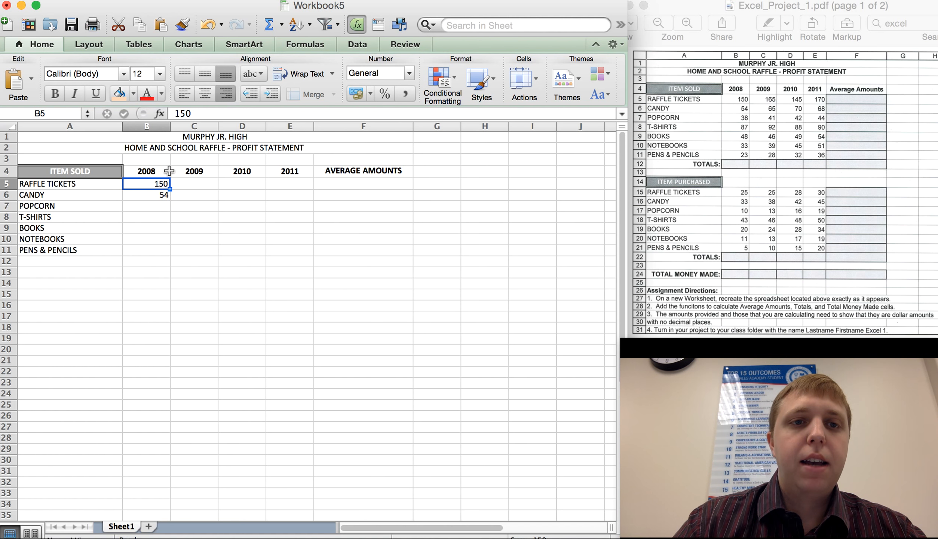
pyautogui.click(161, 193)
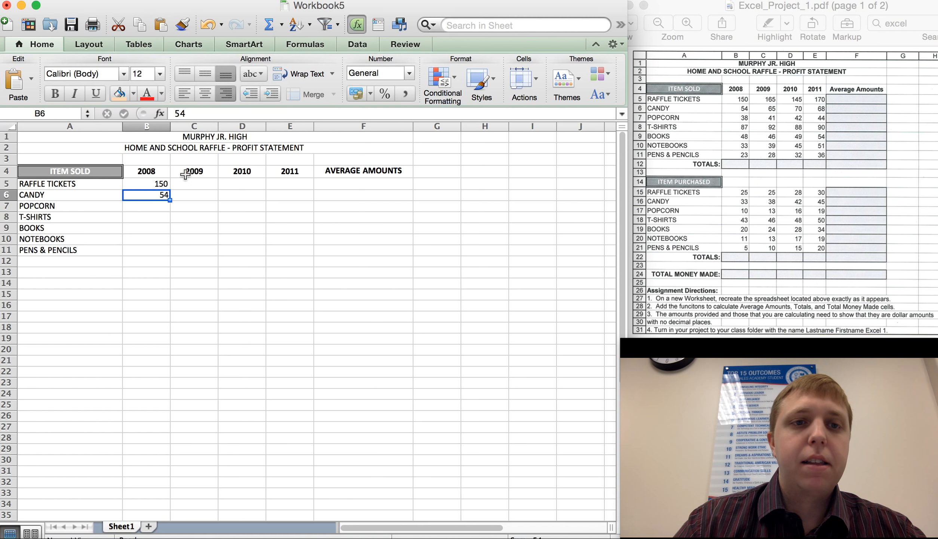
# Enter the remaining 2008 values 38, 87, 48, 33 and 23 down cells B7 to B11.
pyautogui.click(156, 205)
pyautogui.write('38')
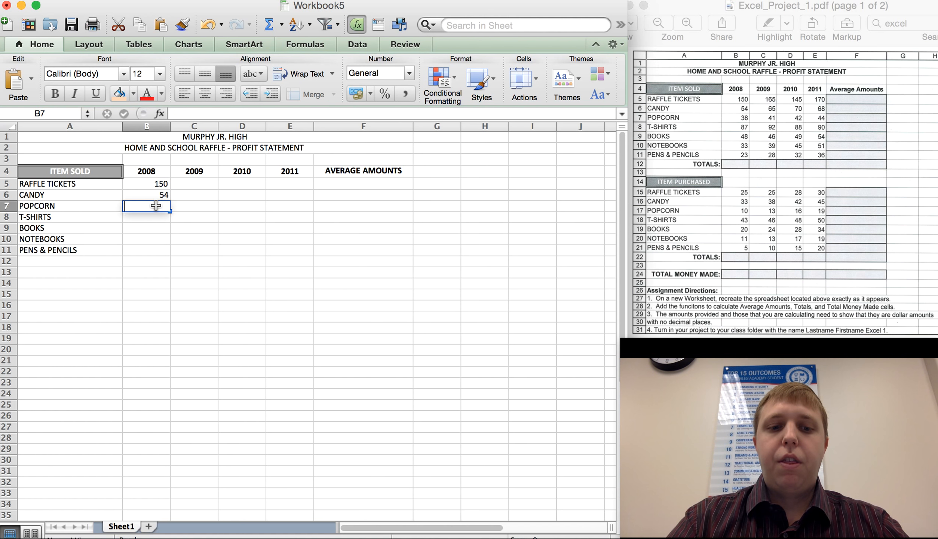
pyautogui.press('Return')
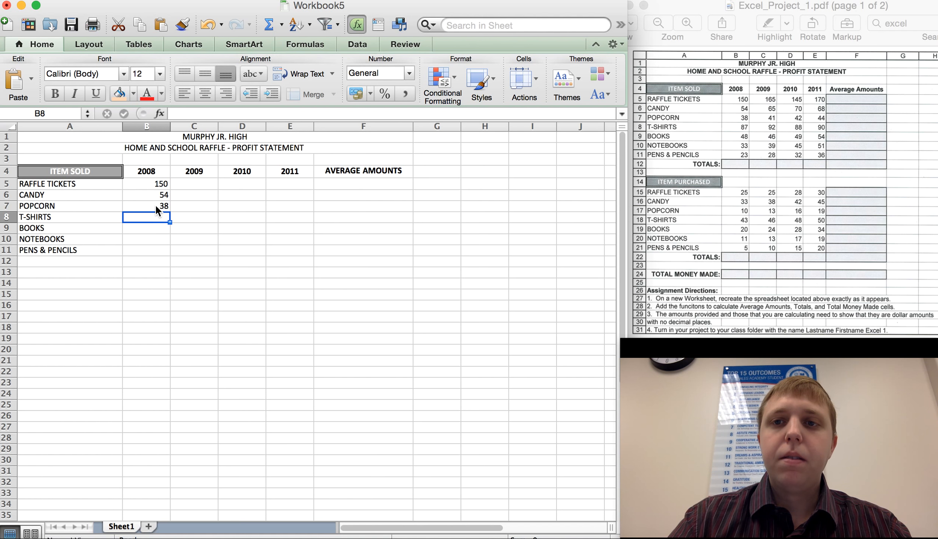
pyautogui.write('87')
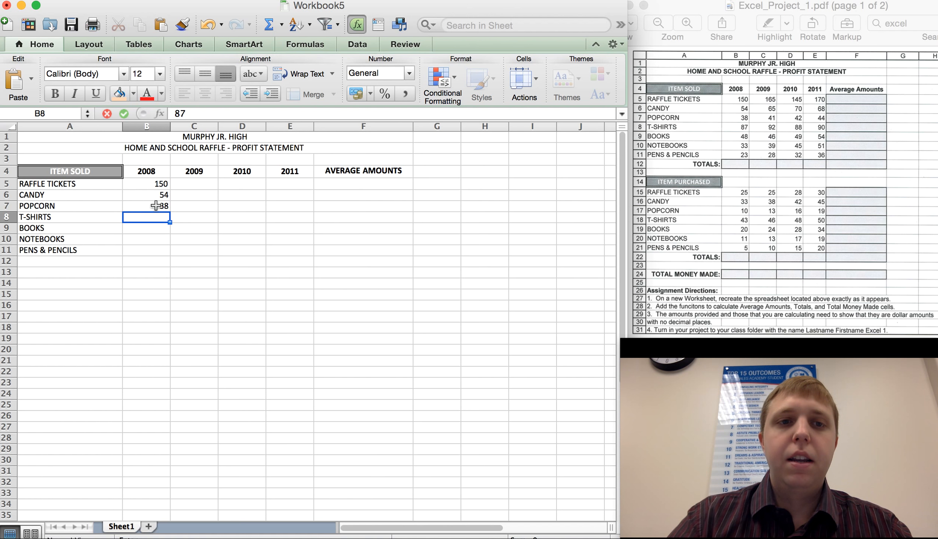
pyautogui.press('Return')
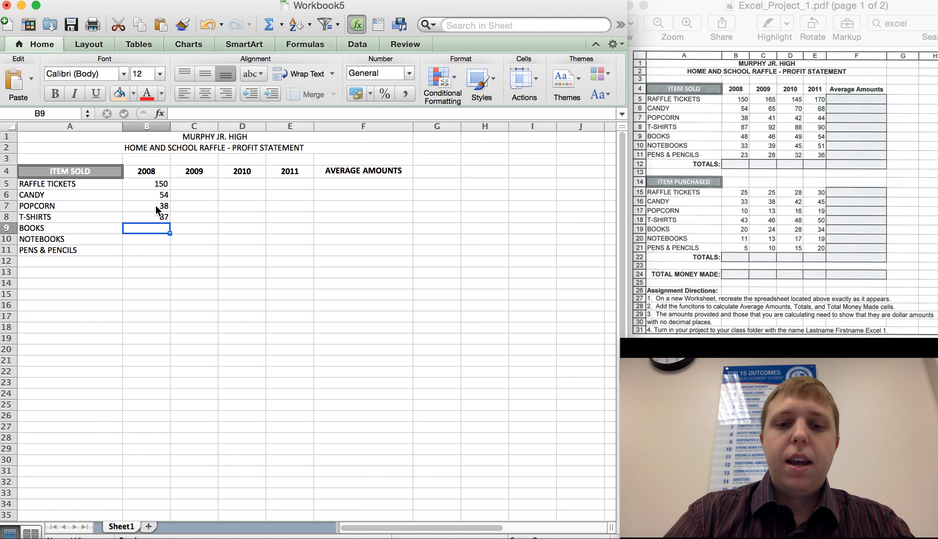
pyautogui.write('48')
pyautogui.press('Return')
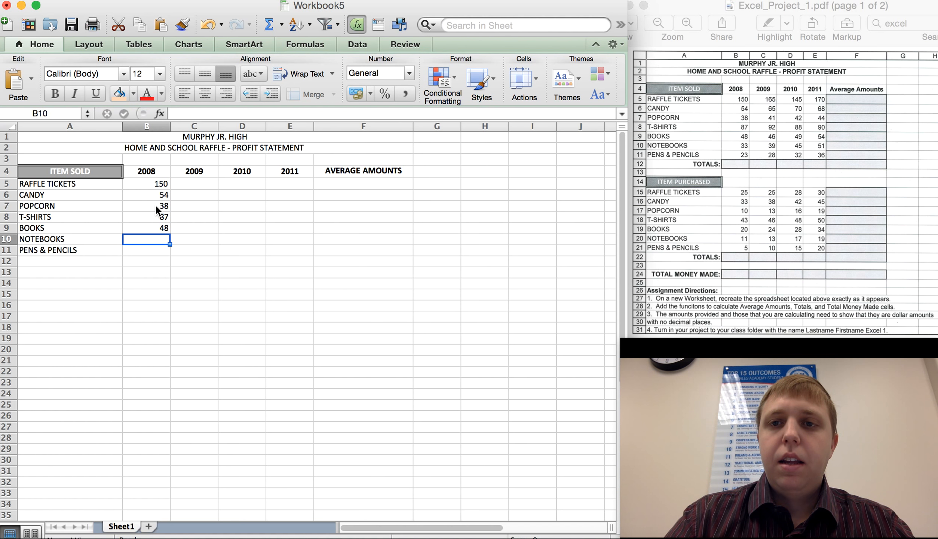
pyautogui.write('33')
pyautogui.press('Return')
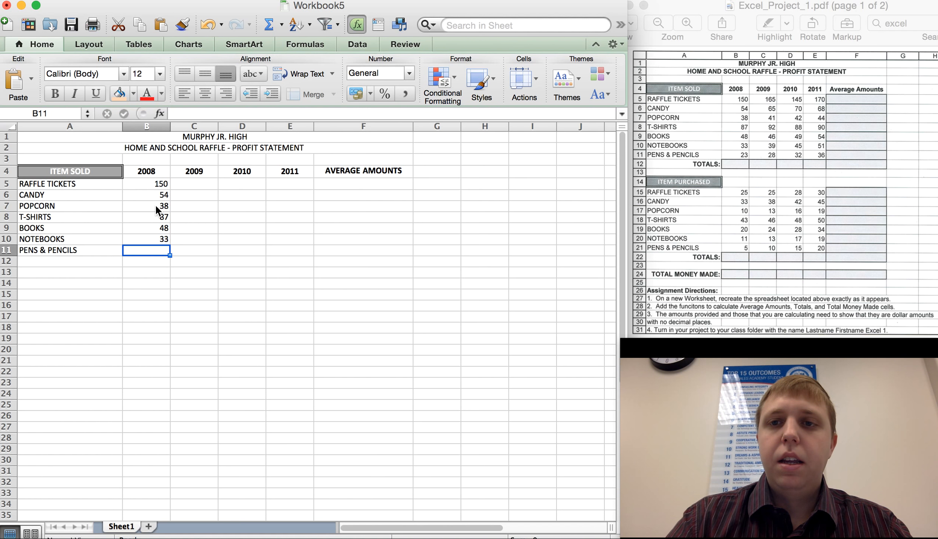
pyautogui.write('23')
pyautogui.press('Return')
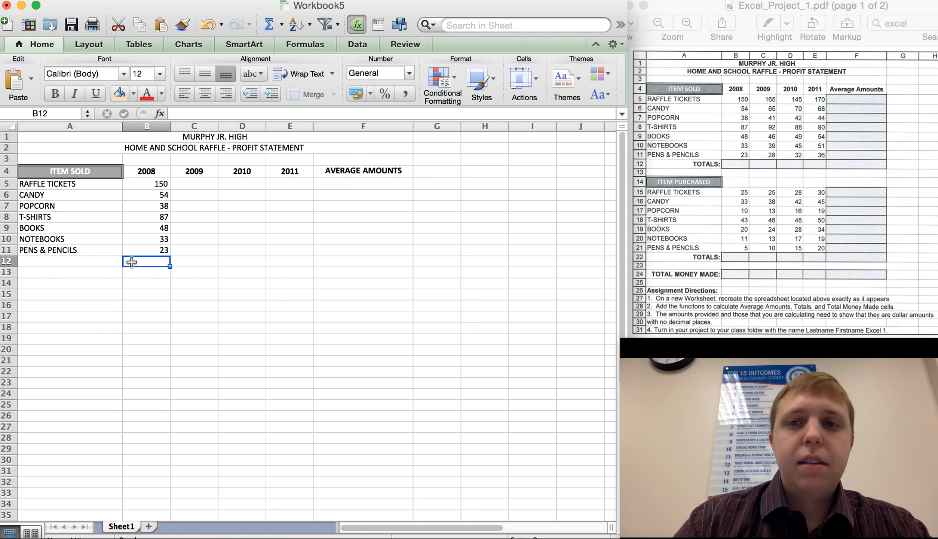
# Enter a bold, right-aligned TOTALS: label in cell A12.
pyautogui.click(93, 265)
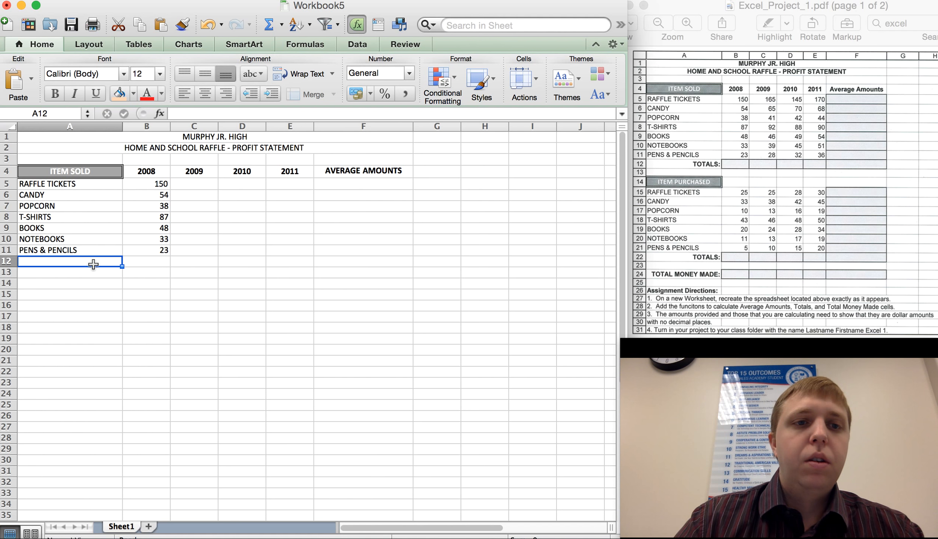
pyautogui.doubleClick(93, 264)
pyautogui.write('TOTALS')
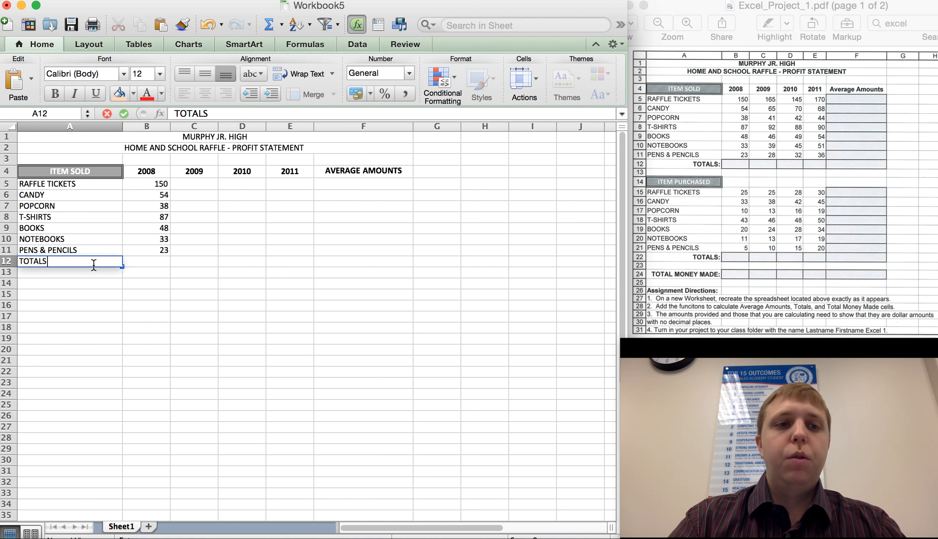
pyautogui.hotkey('shift', 'Home')
pyautogui.press('super+b')
pyautogui.press('Right')
pyautogui.write(':')
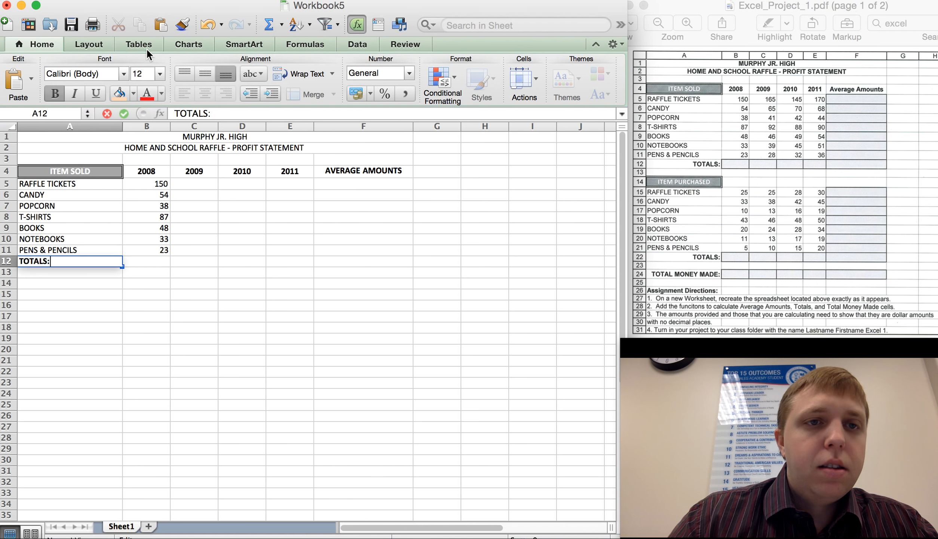
pyautogui.click(187, 232)
pyautogui.click(92, 261)
pyautogui.click(227, 93)
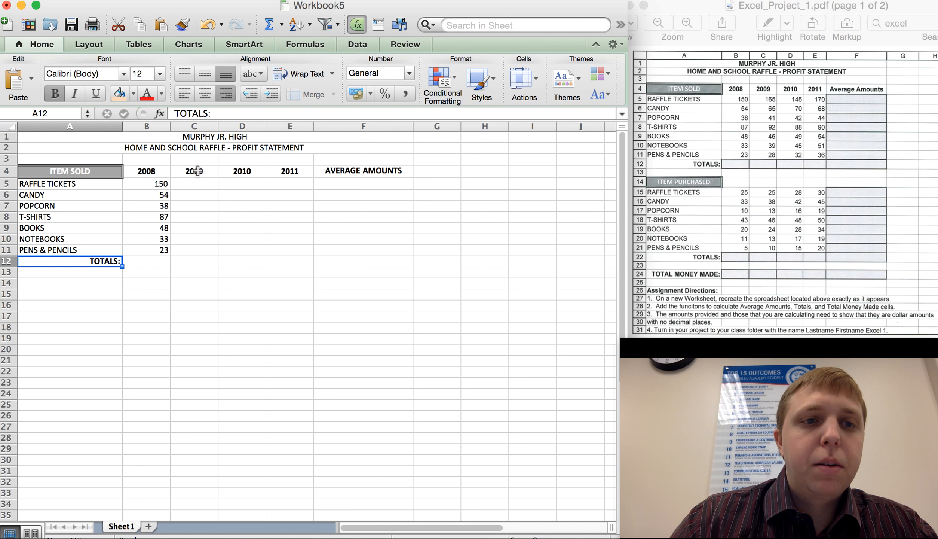
# Insert a SUM formula in B12 totalling the 2008 values B5:B11.
pyautogui.click(166, 261)
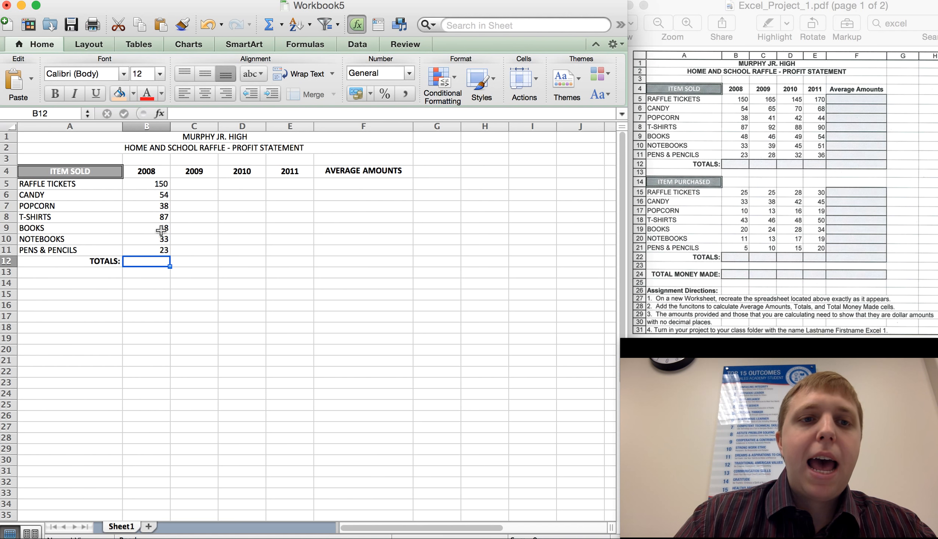
pyautogui.doubleClick(152, 263)
pyautogui.click(148, 285)
pyautogui.click(146, 262)
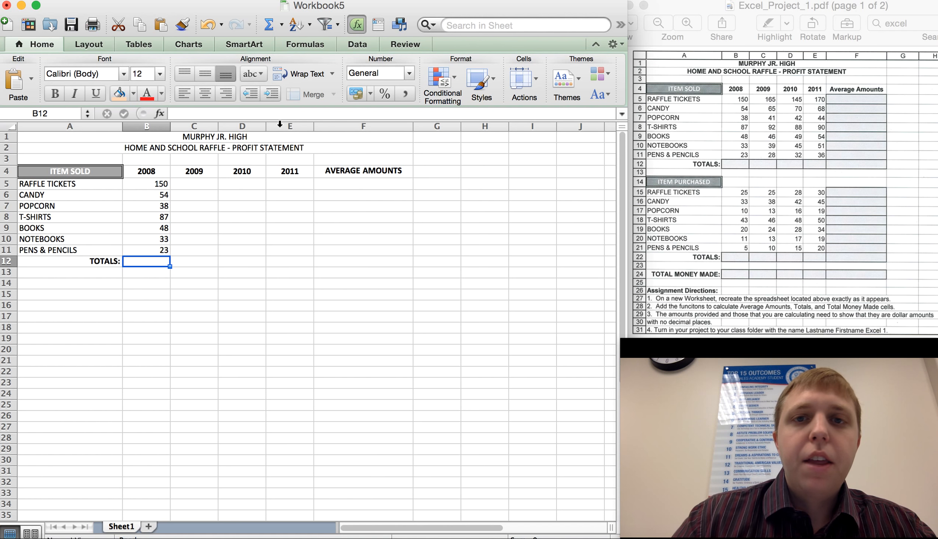
pyautogui.click(281, 25)
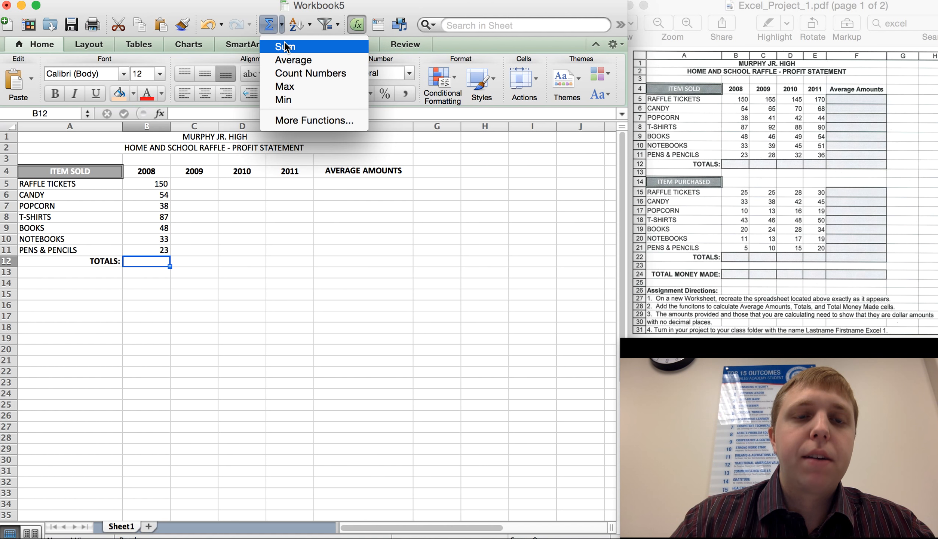
pyautogui.click(286, 47)
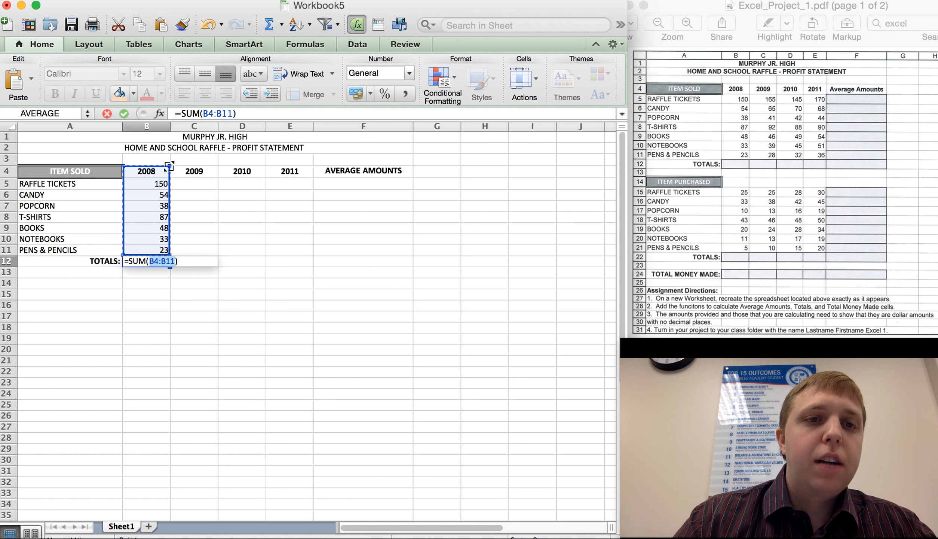
pyautogui.moveTo(169, 166); pyautogui.dragTo(165, 176)
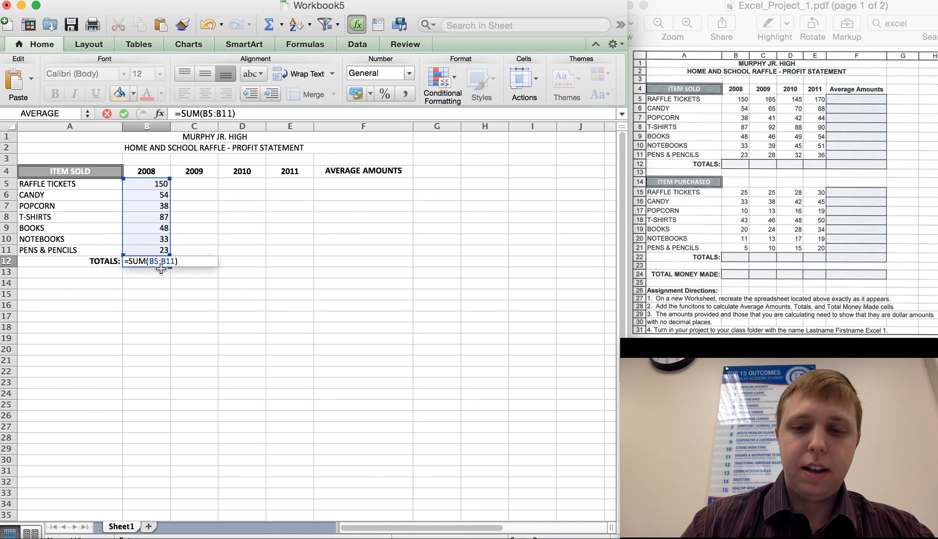
pyautogui.press('Return')
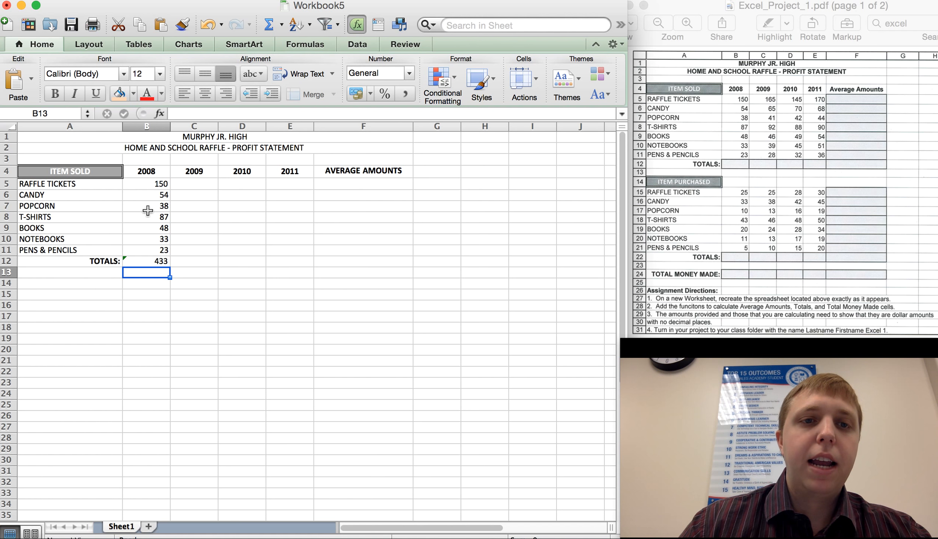
# Enter the raffle ticket values 165, 145 and 170 for 2009 to 2011 in C5 to E5.
pyautogui.click(208, 185)
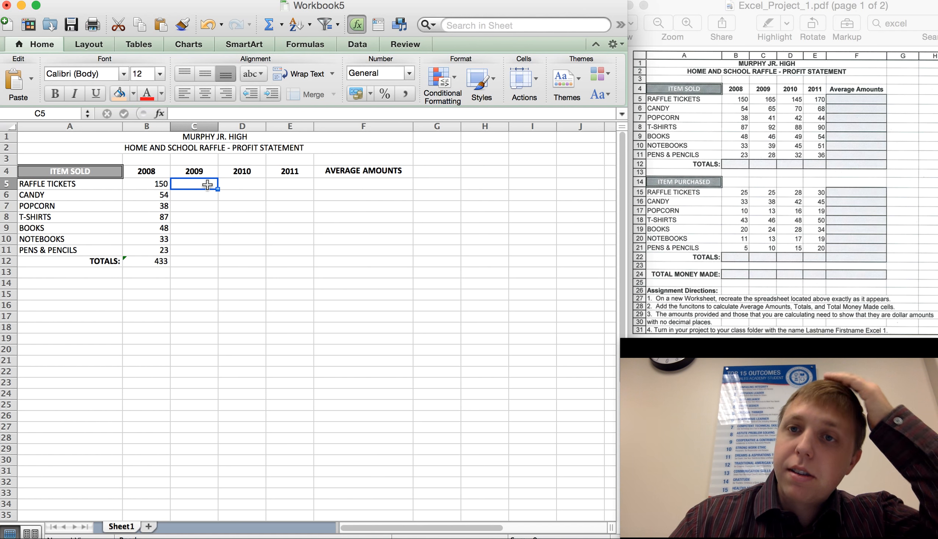
pyautogui.write('165')
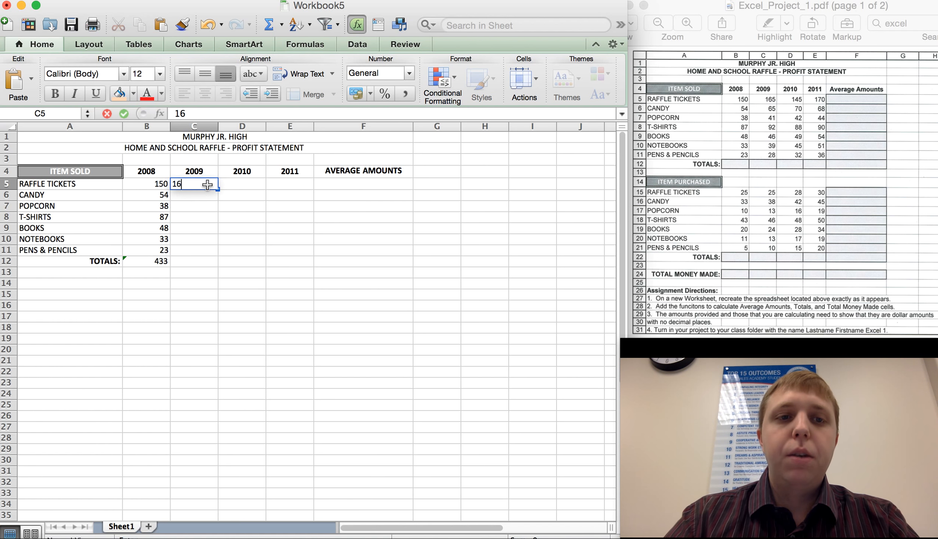
pyautogui.press('Tab')
pyautogui.write('145')
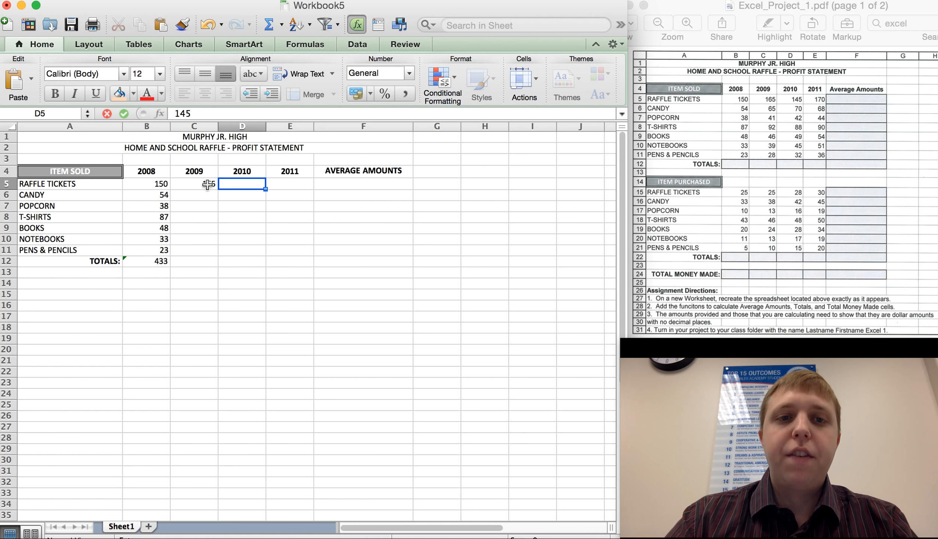
pyautogui.press('Tab')
pyautogui.write('170')
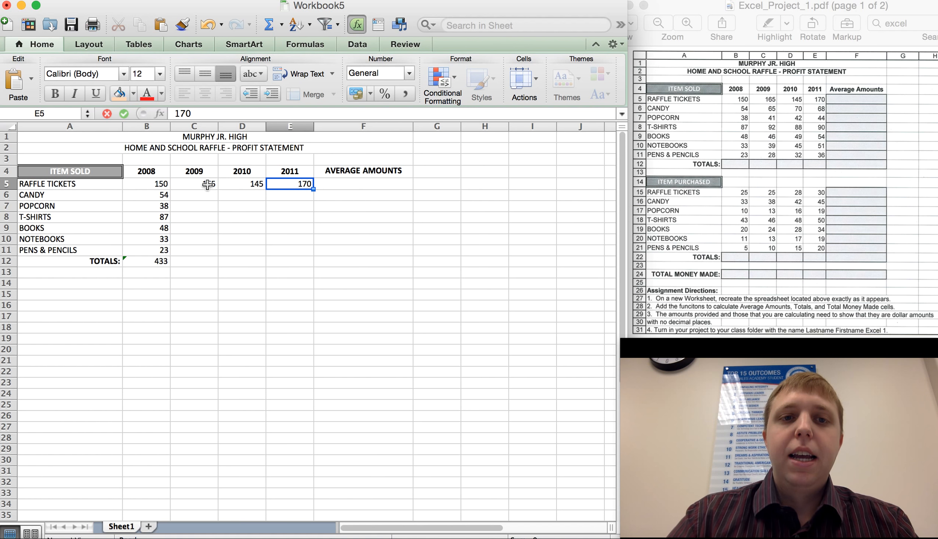
pyautogui.press('Tab')
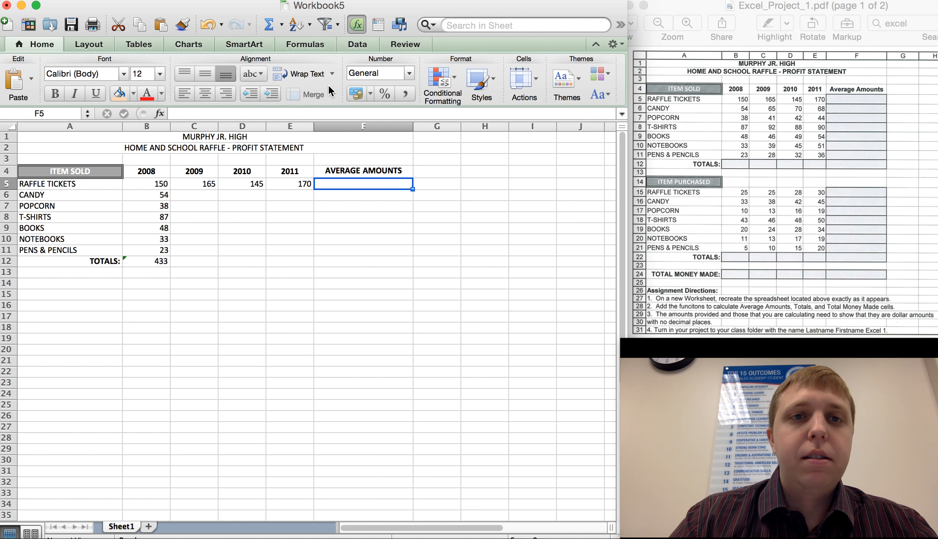
# Insert an AVERAGE formula of B5:E5 in cell F5 and center it.
pyautogui.click(281, 25)
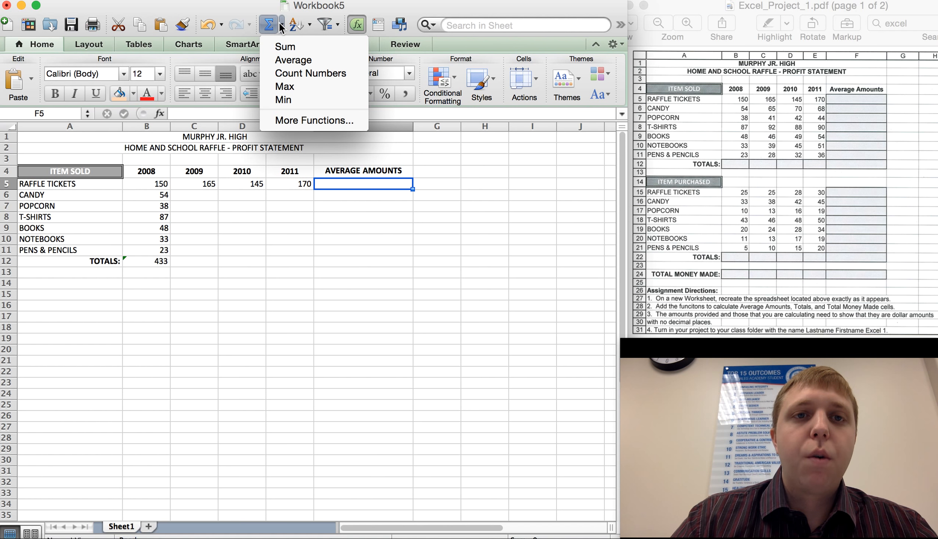
pyautogui.click(281, 62)
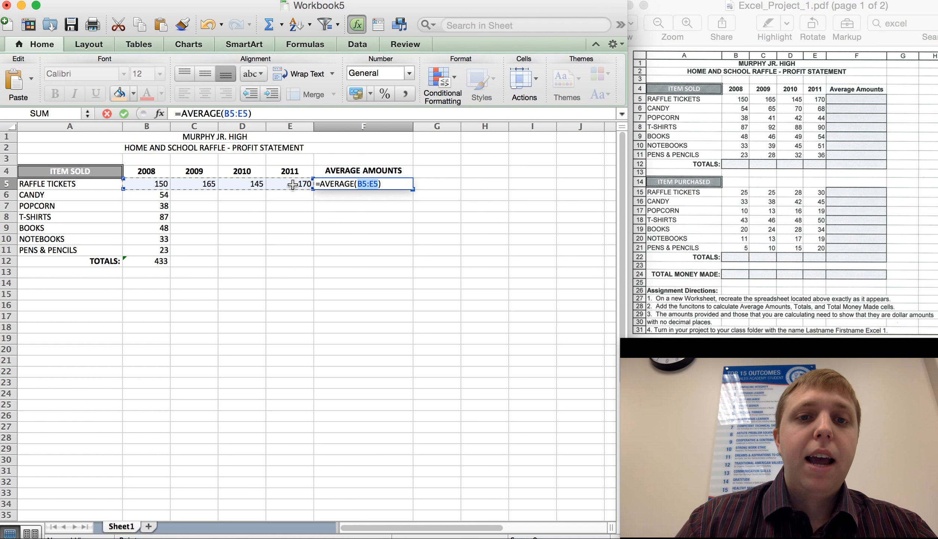
pyautogui.press('Return')
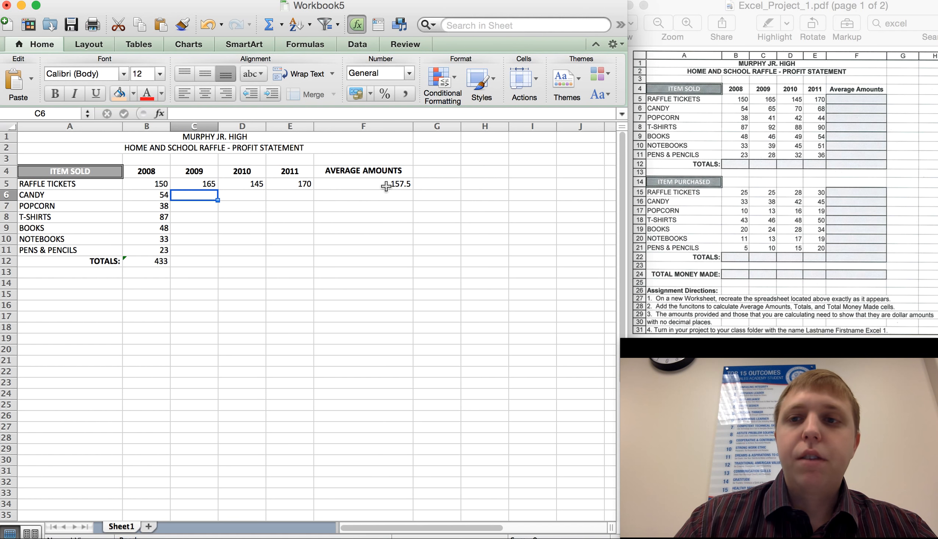
pyautogui.click(386, 185)
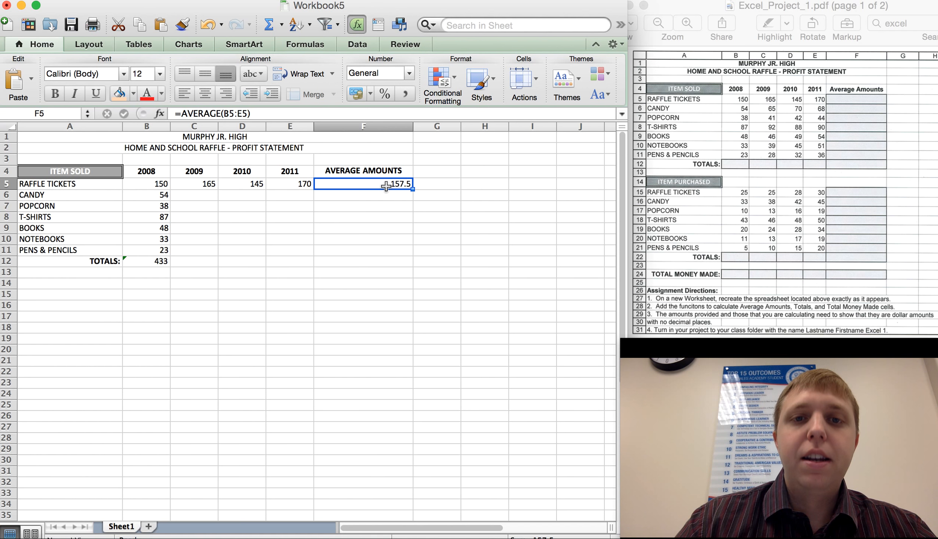
pyautogui.click(203, 93)
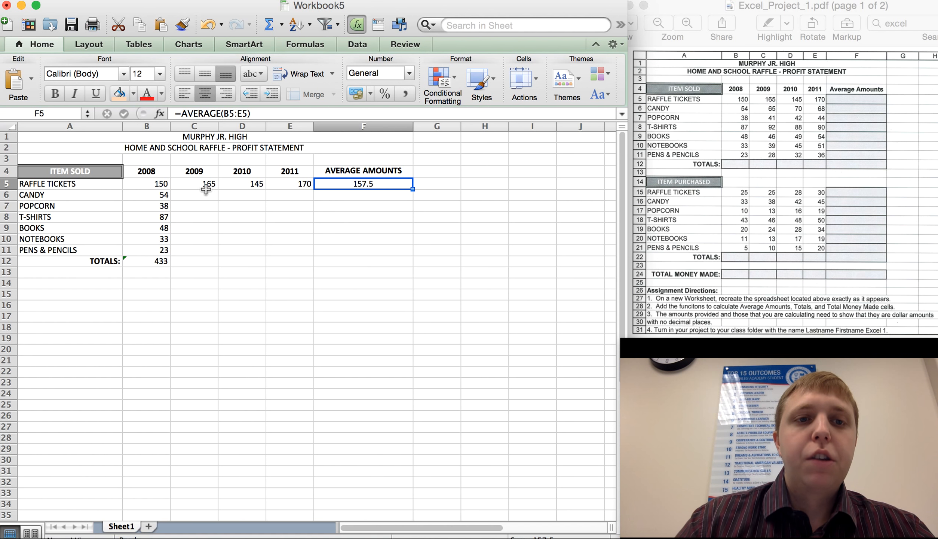
# Open cell A14 for editing.
pyautogui.moveTo(196, 187); pyautogui.dragTo(194, 253)
pyautogui.moveTo(246, 193); pyautogui.dragTo(246, 259)
pyautogui.click(306, 229)
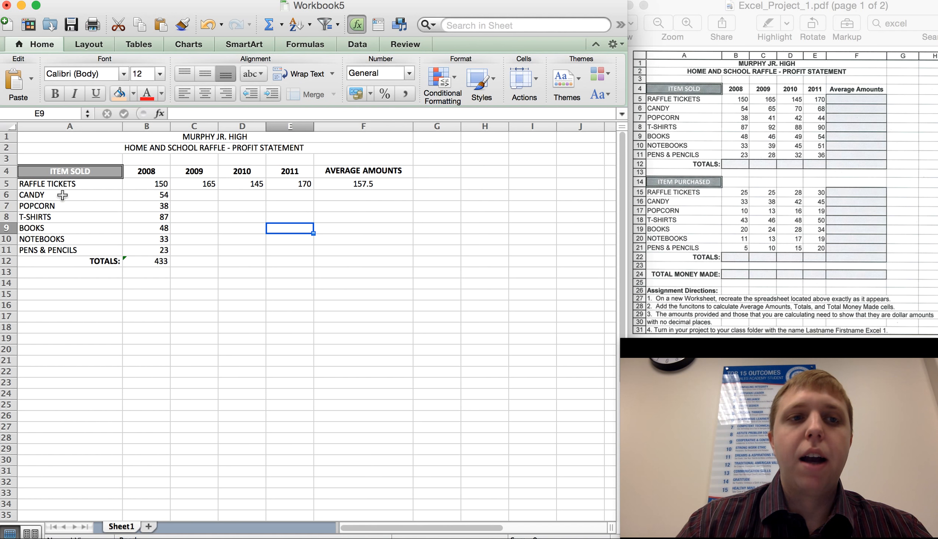
pyautogui.doubleClick(60, 284)
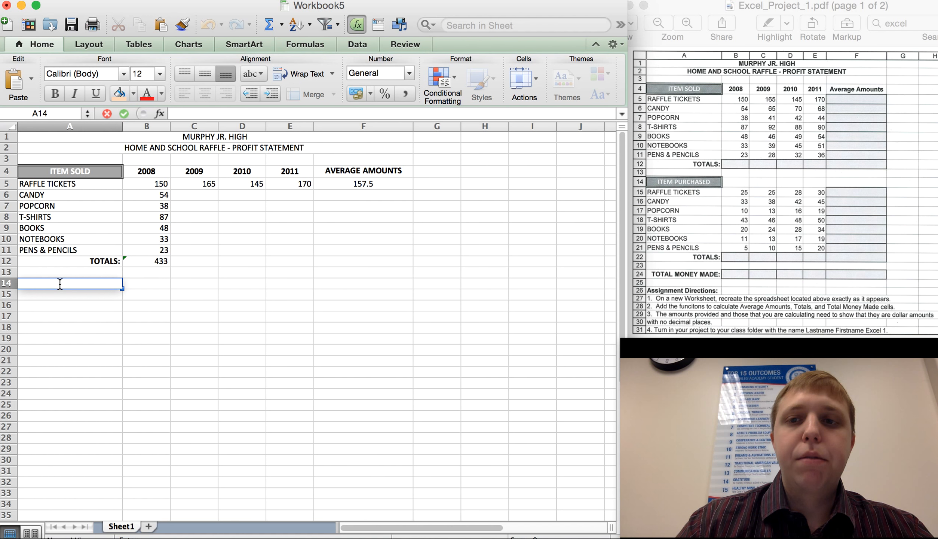